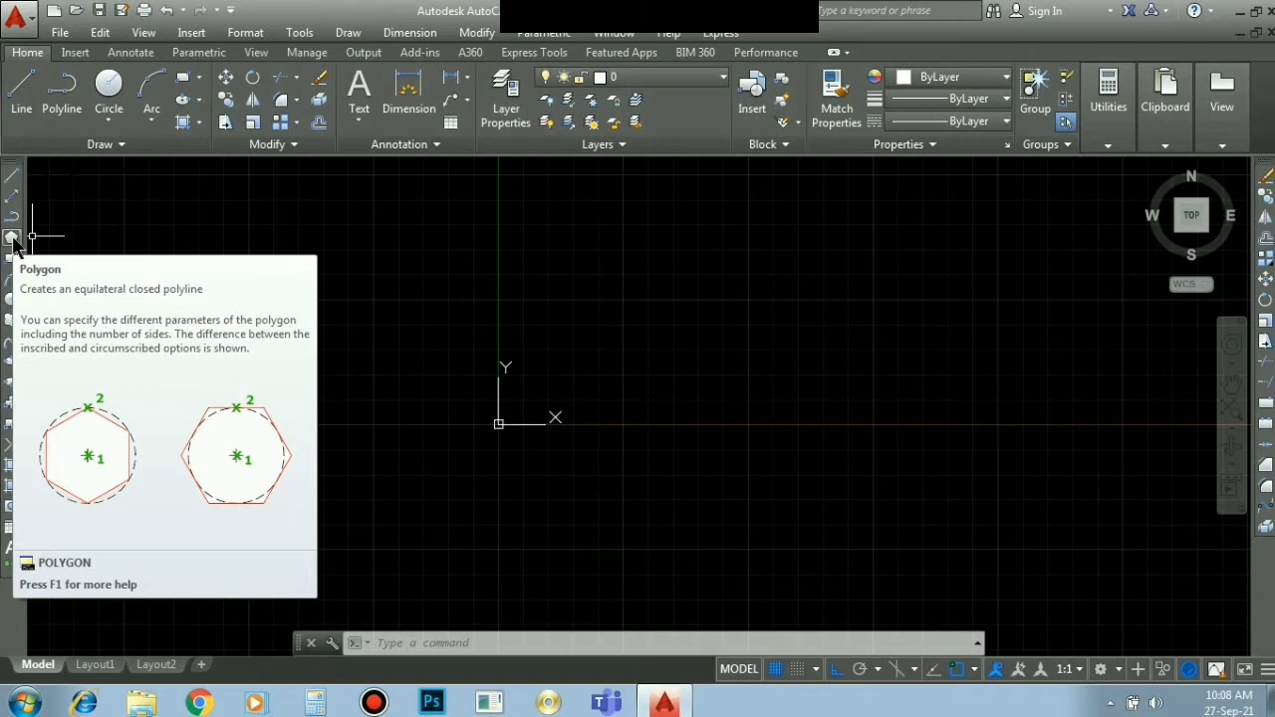
Draw a 15-sided polygon with POL, centred right of the origin and inscribed in a radius-30 circle
{"action": "left_click", "coordinate": [462, 640]}
{"action": "type", "text": "pol"}
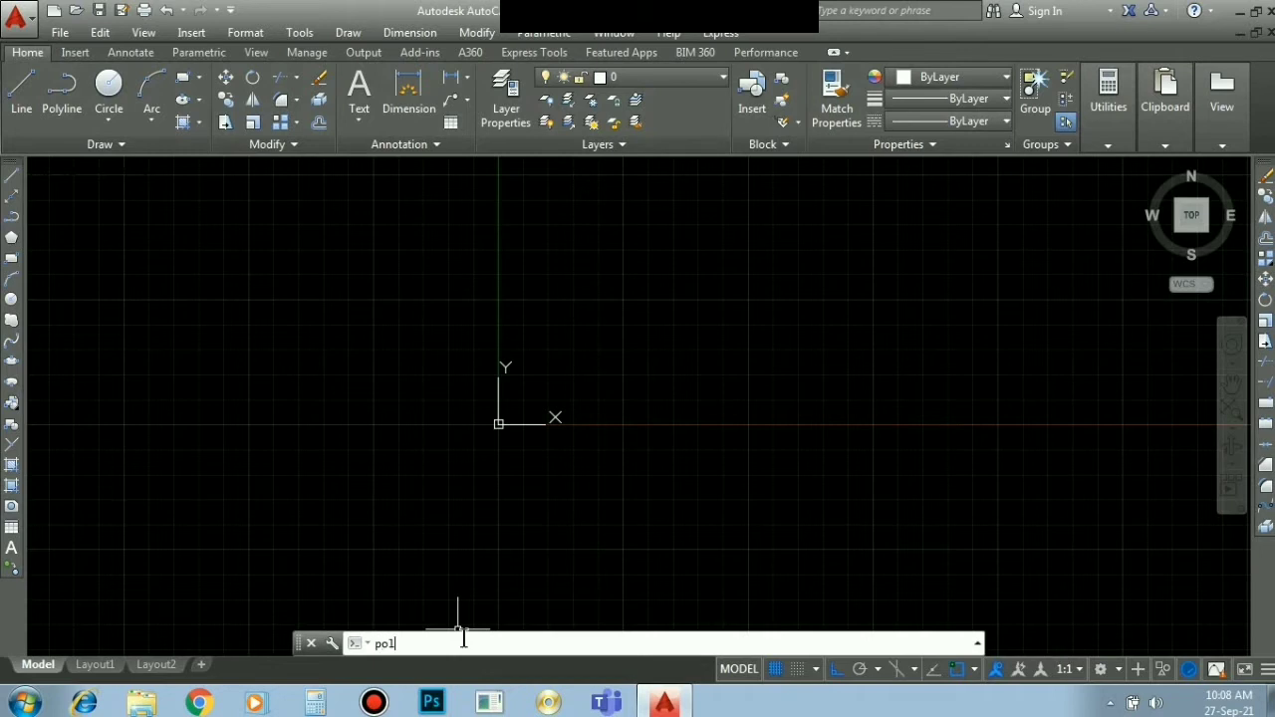
{"action": "key", "text": "Return"}
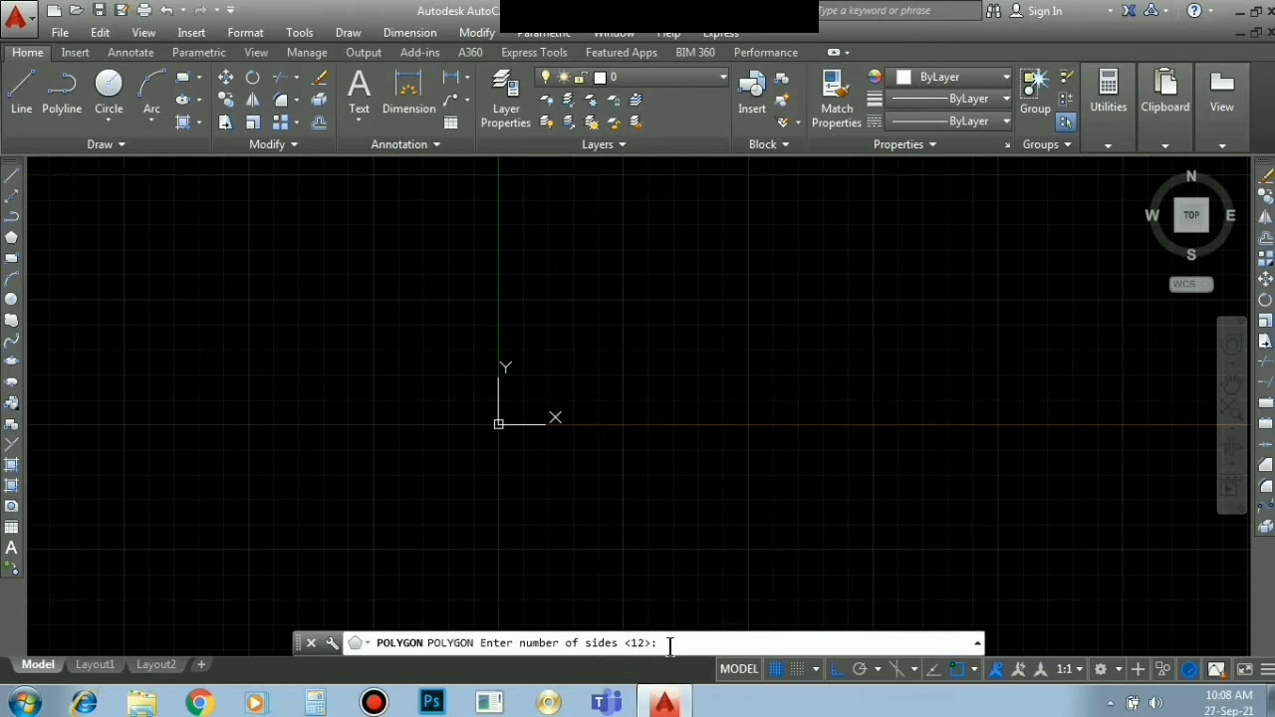
{"action": "type", "text": "5"}
{"action": "key", "text": "Return"}
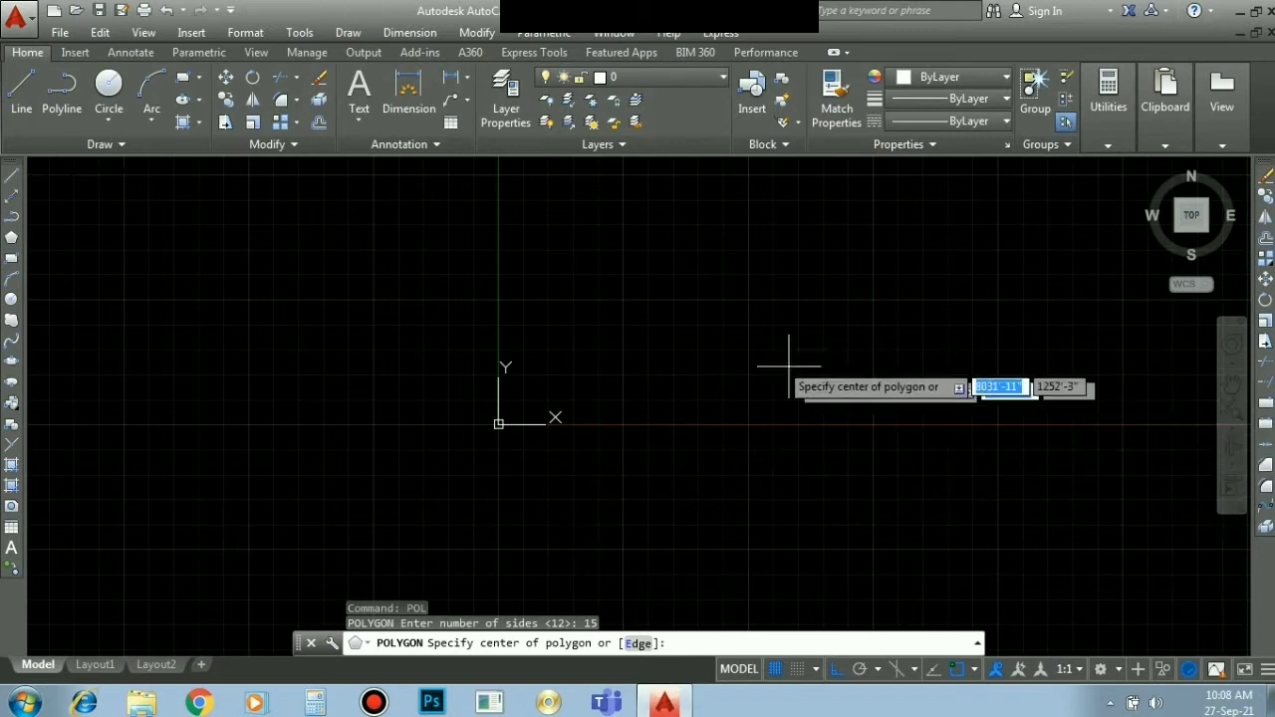
{"action": "left_click", "coordinate": [749, 300]}
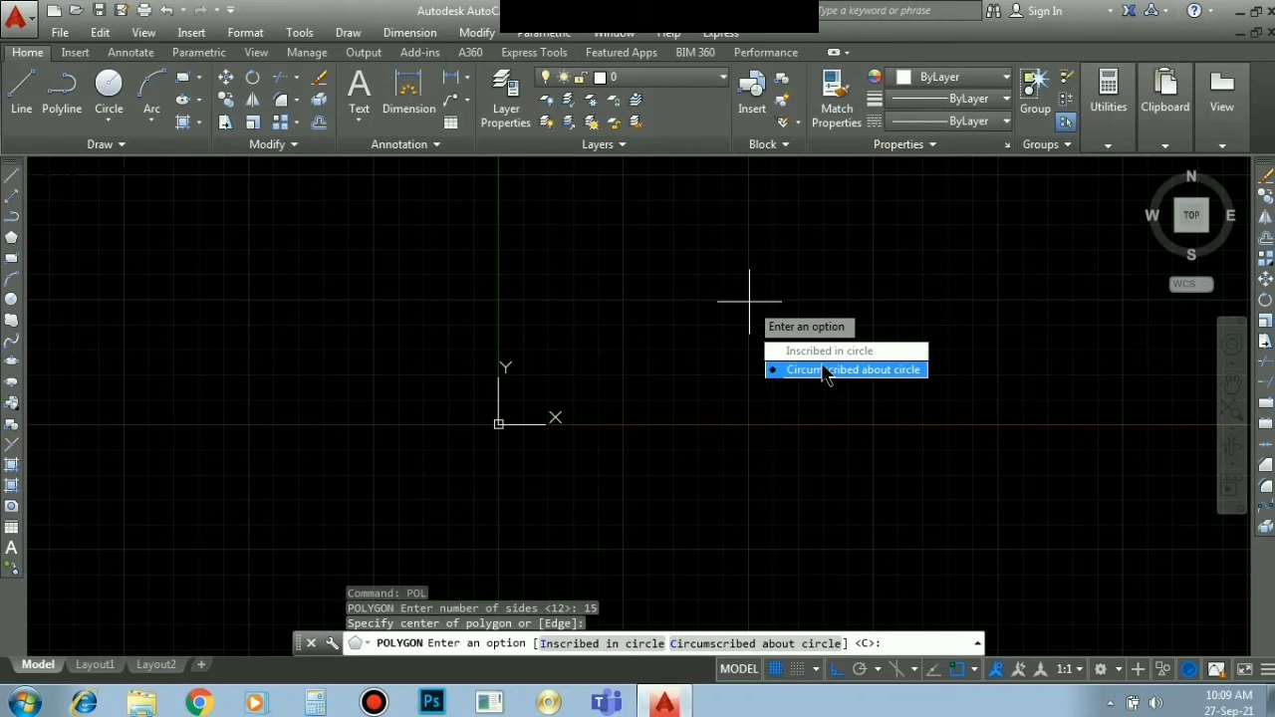
{"action": "left_click", "coordinate": [826, 352]}
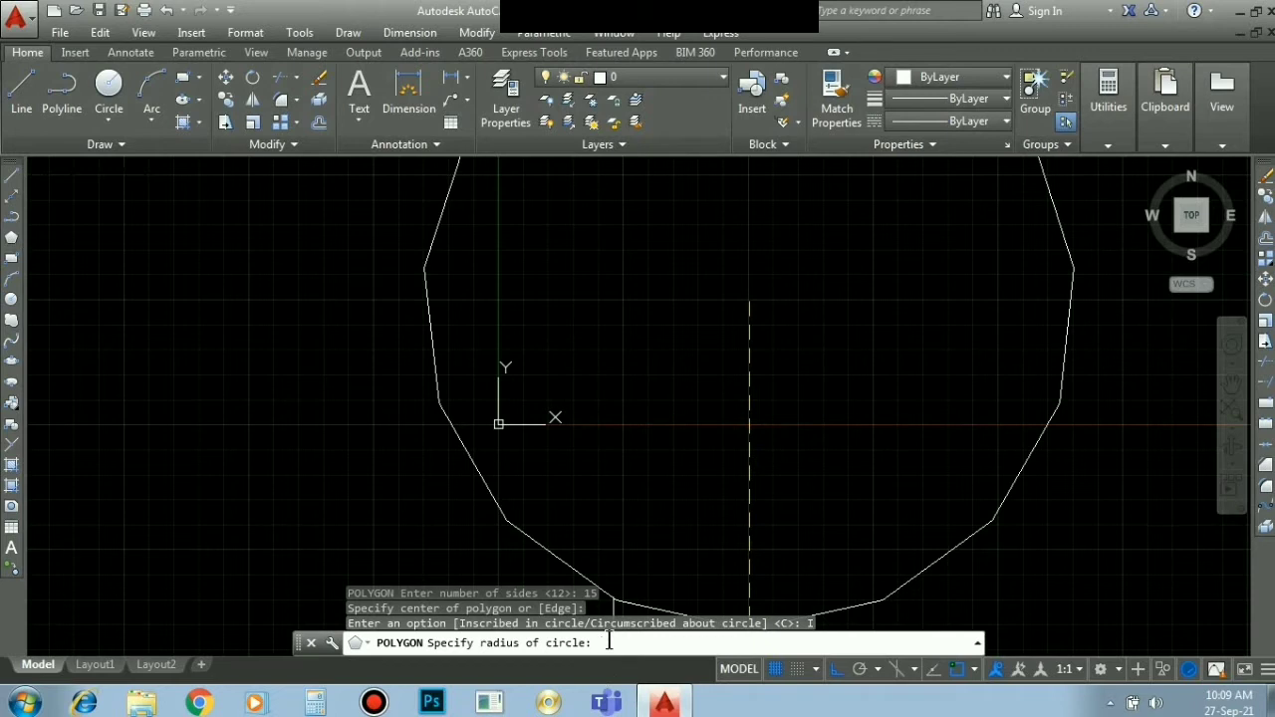
{"action": "type", "text": "3"}
{"action": "type", "text": "0"}
{"action": "key", "text": "Return"}
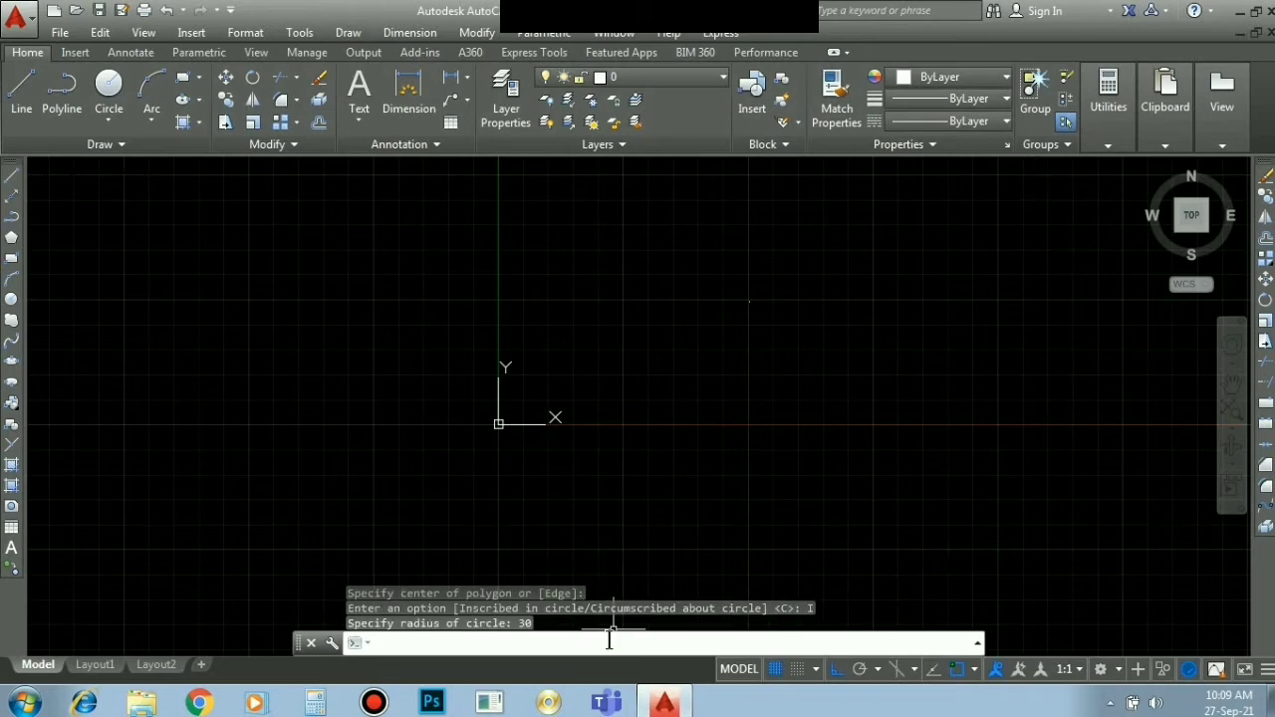
Zoom with the mouse wheel until the whole polygon sits centred in the drawing area
{"action": "scroll", "coordinate": [711, 348], "scroll_direction": "up", "scroll_amount": 3}
{"action": "scroll", "coordinate": [763, 293], "scroll_direction": "up", "scroll_amount": 2}
{"action": "scroll", "coordinate": [729, 296], "scroll_direction": "up", "scroll_amount": 2}
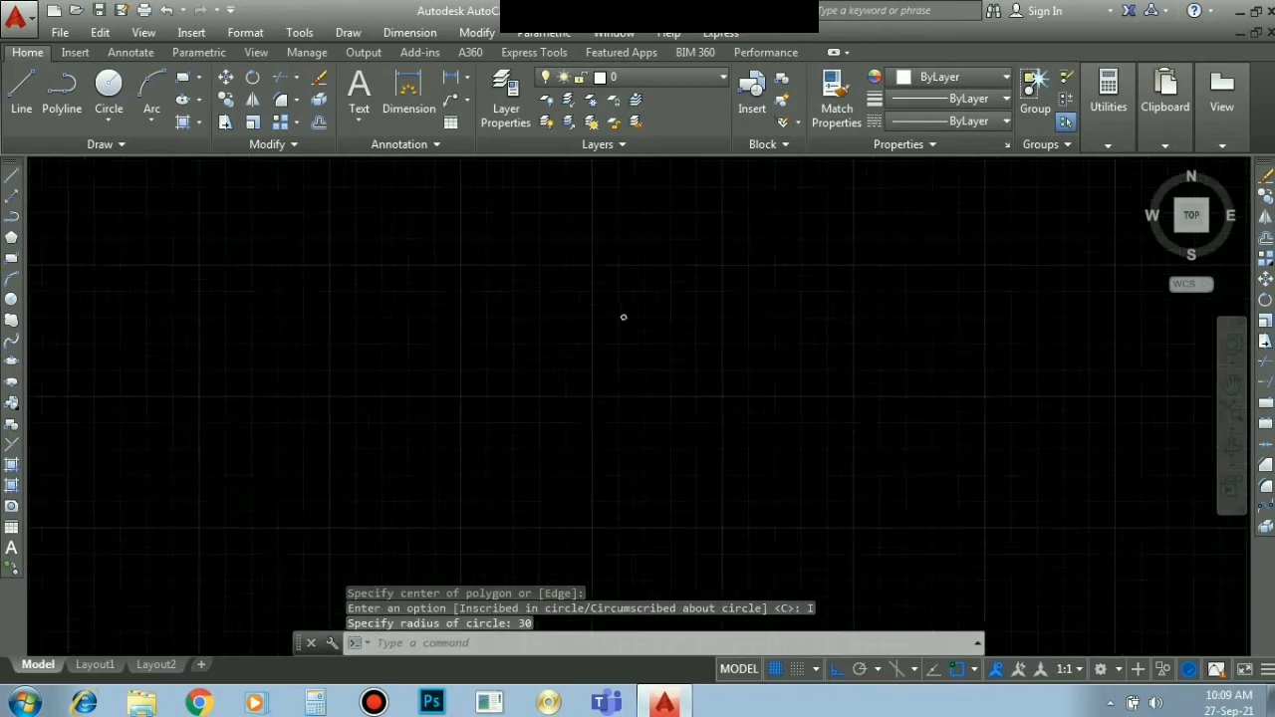
{"action": "scroll", "coordinate": [624, 317], "scroll_direction": "down", "scroll_amount": 8}
{"action": "scroll", "coordinate": [621, 270], "scroll_direction": "up", "scroll_amount": 6}
{"action": "scroll", "coordinate": [609, 276], "scroll_direction": "up", "scroll_amount": 4}
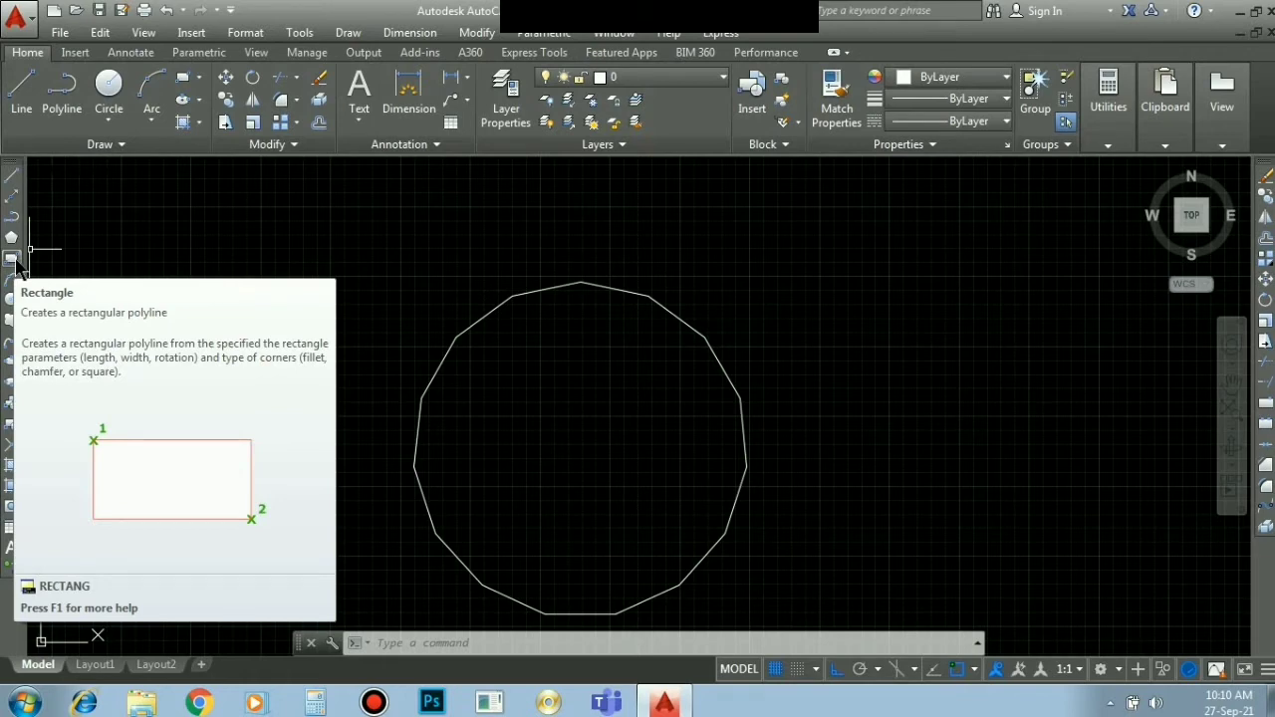
Draw a rectangle left of the polygon with REC by picking two opposite corners
{"action": "left_click", "coordinate": [457, 648]}
{"action": "type", "text": "REC"}
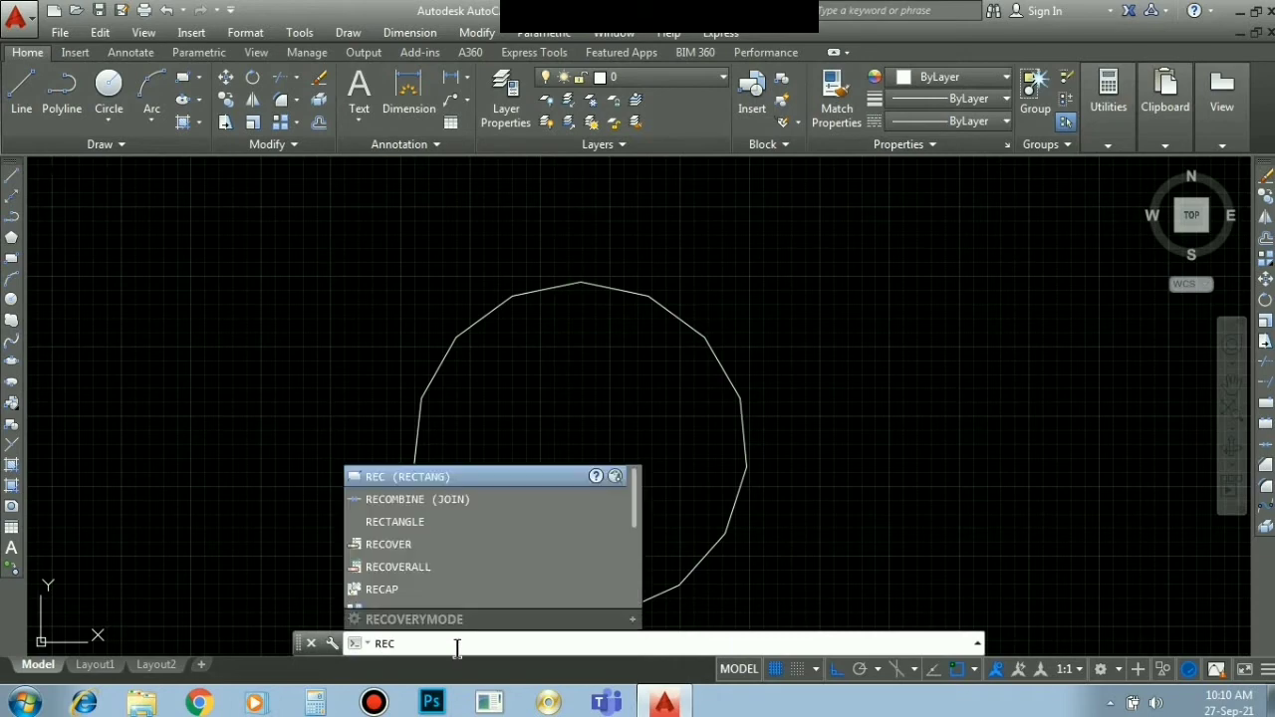
{"action": "key", "text": "Return"}
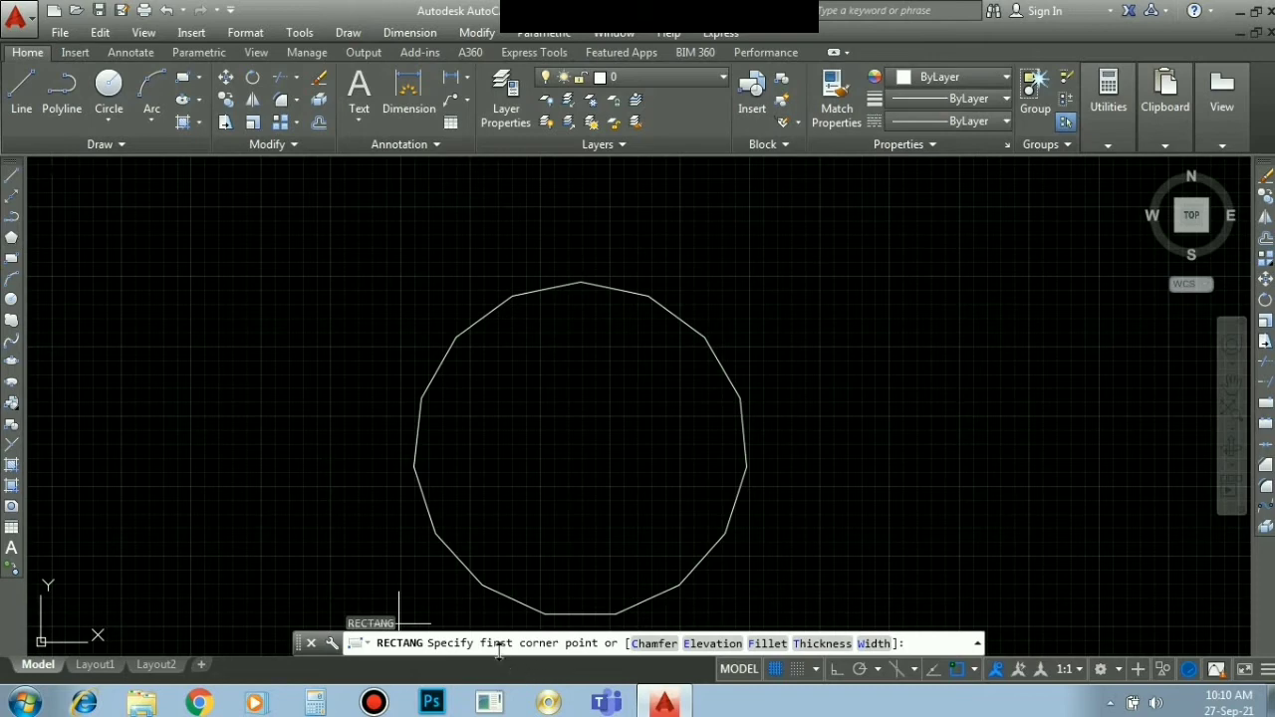
{"action": "left_click", "coordinate": [60, 257]}
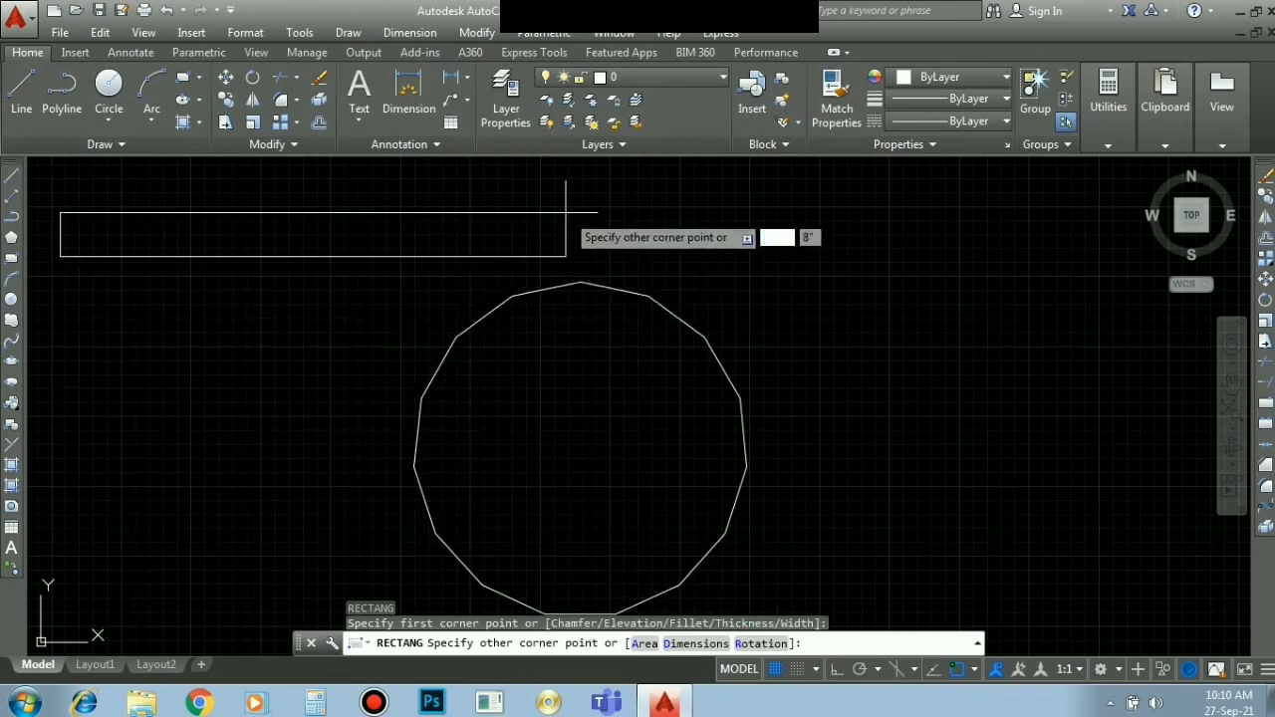
{"action": "left_click", "coordinate": [269, 554]}
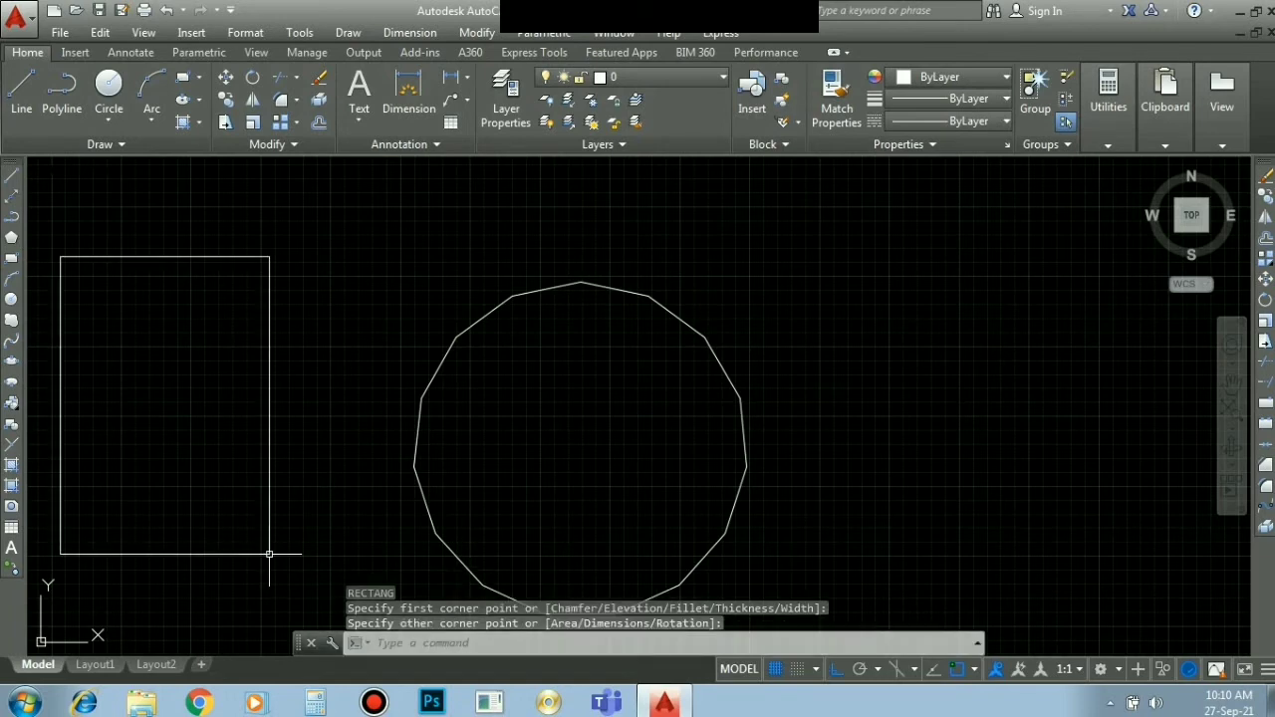
Use grips to widen the rectangle toward the polygon and lower its top edge
{"action": "key", "text": "Escape"}
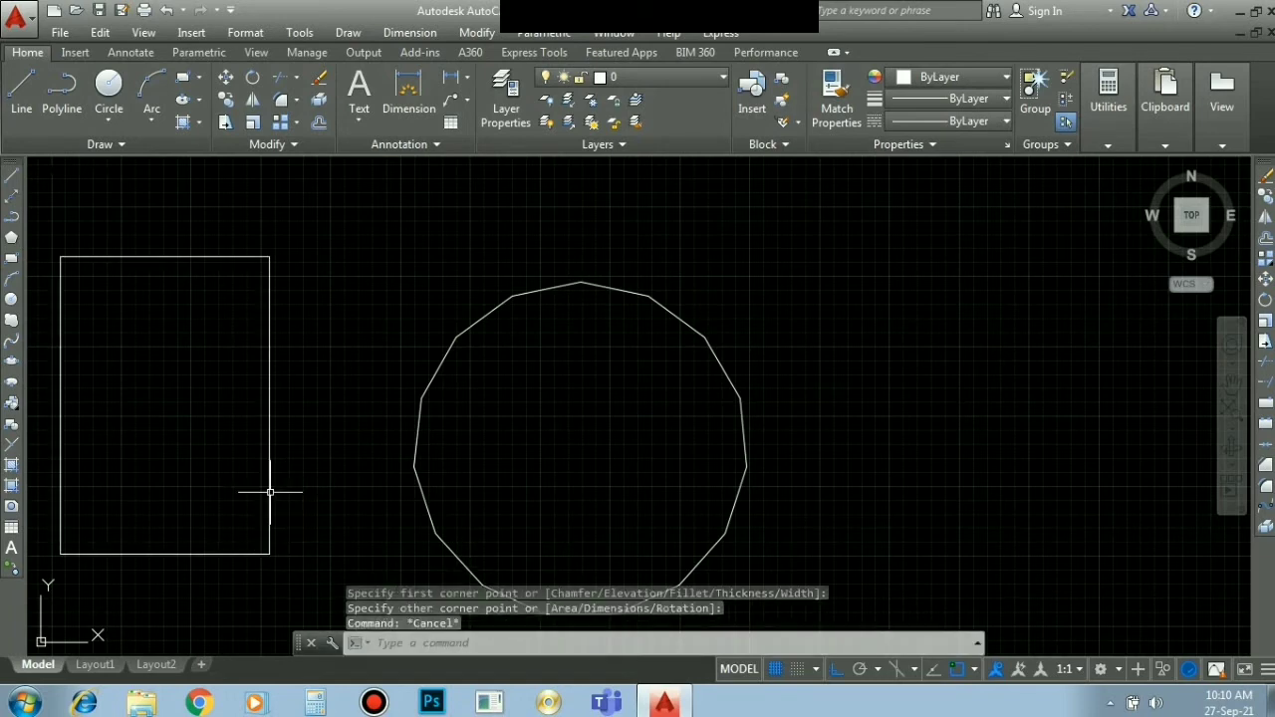
{"action": "key", "text": "Escape"}
{"action": "left_click", "coordinate": [267, 487]}
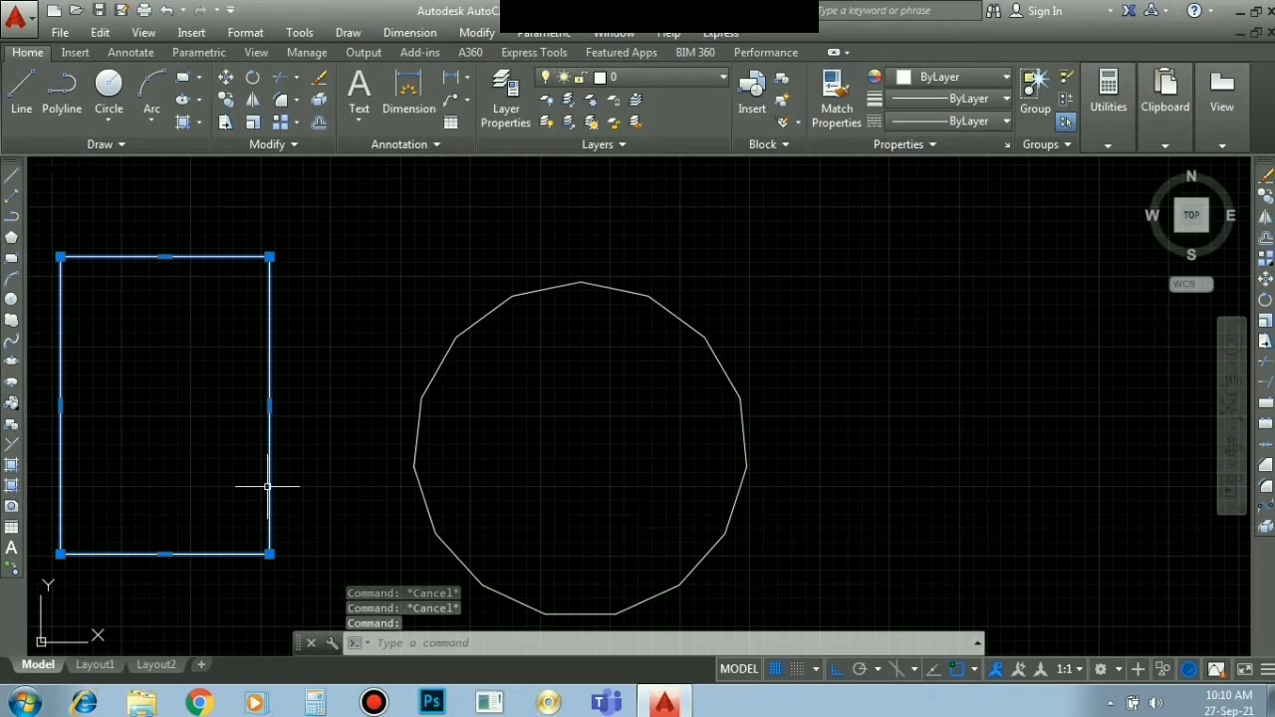
{"action": "left_click", "coordinate": [269, 406]}
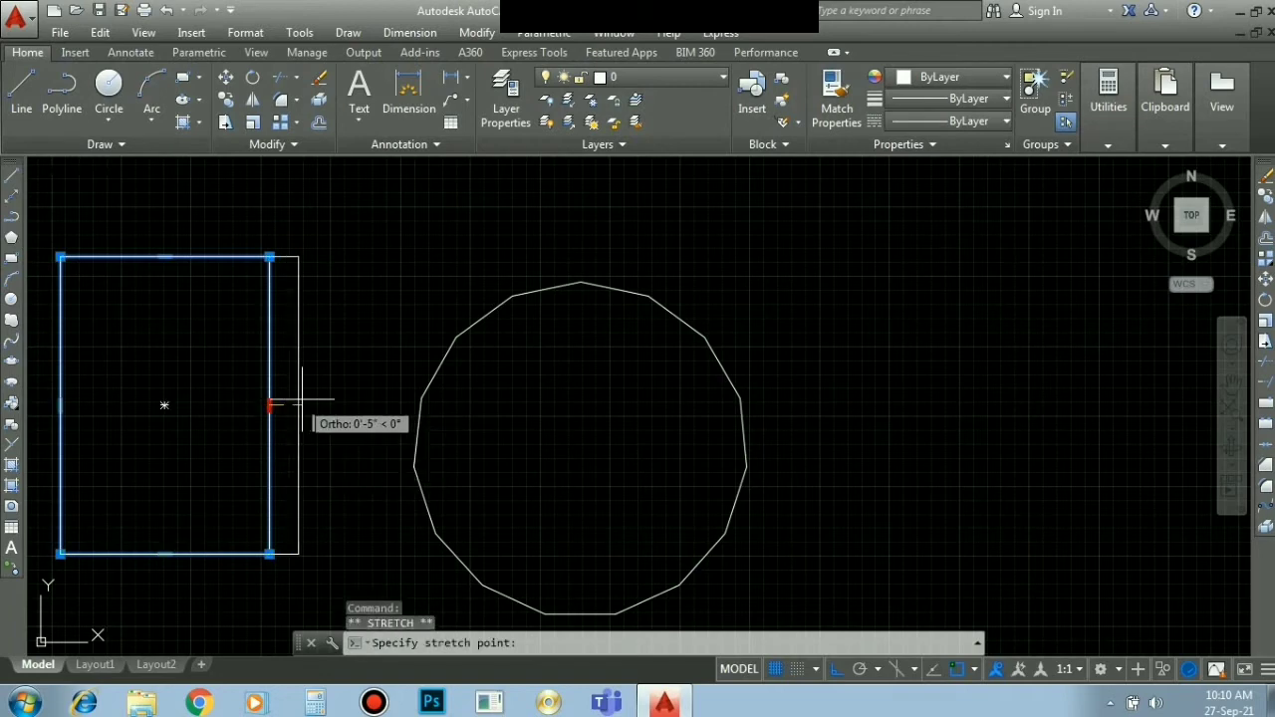
{"action": "left_click", "coordinate": [364, 406]}
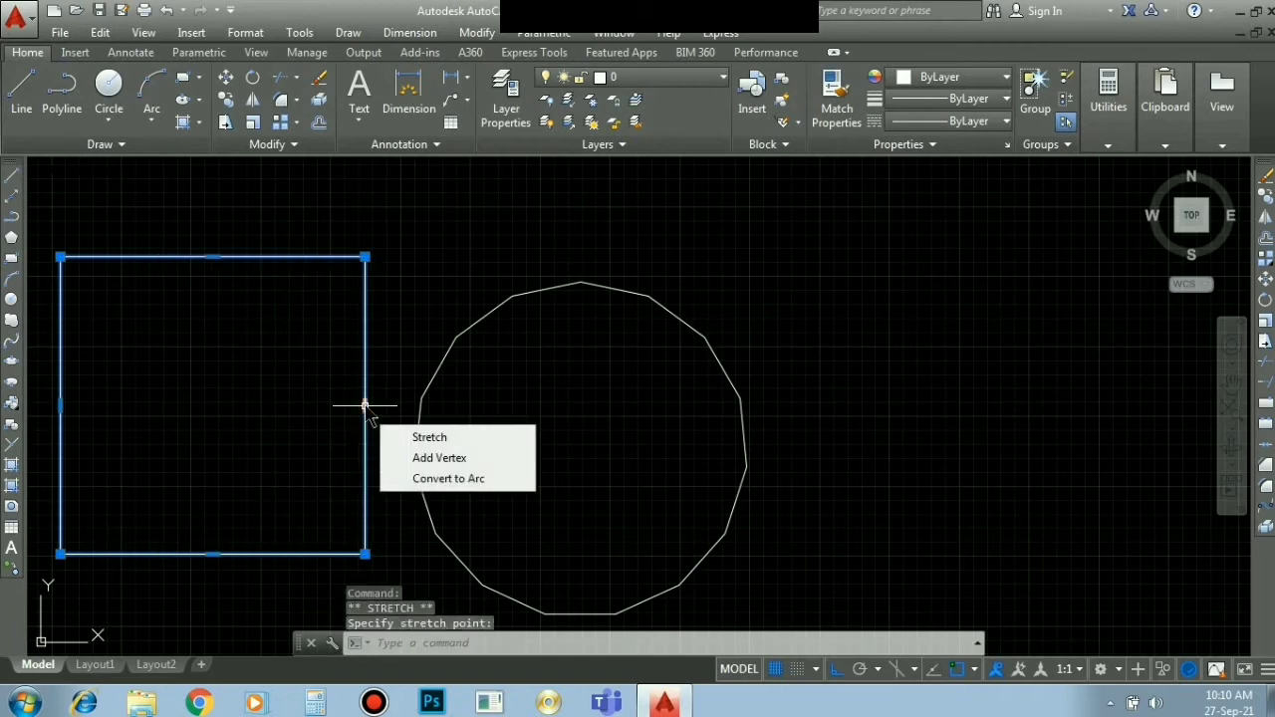
{"action": "left_click", "coordinate": [212, 257]}
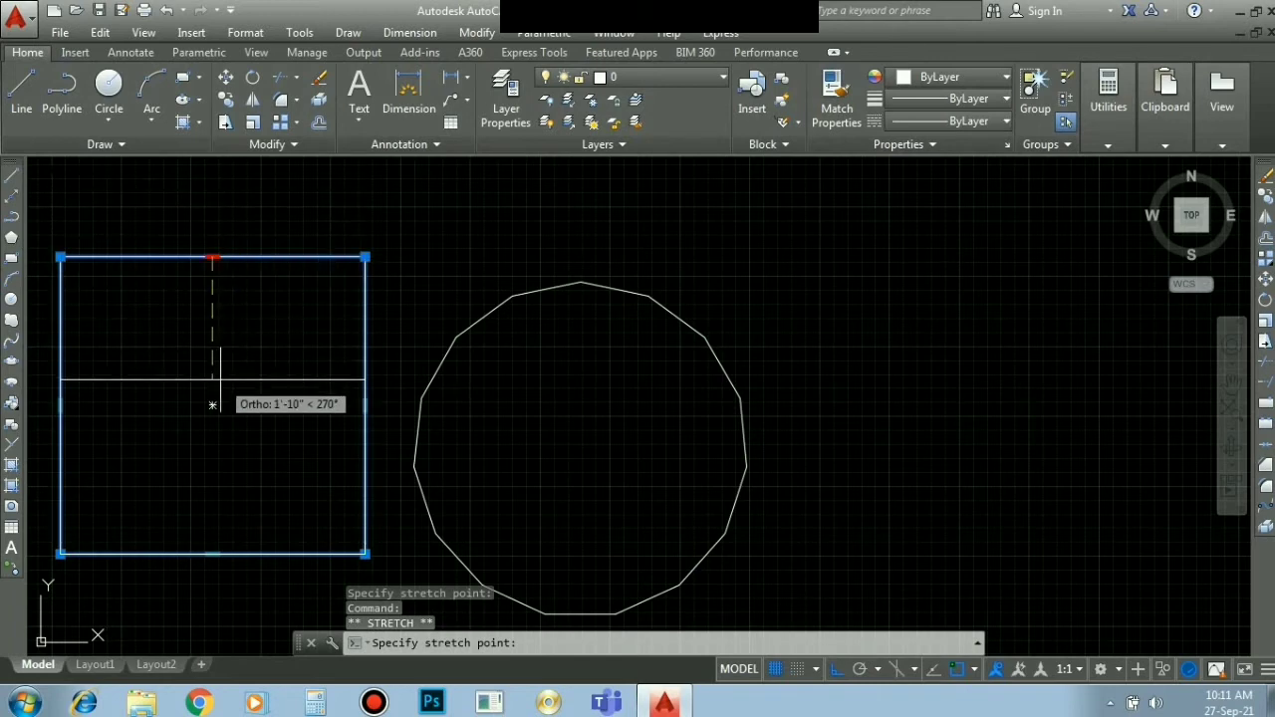
{"action": "left_click", "coordinate": [220, 378]}
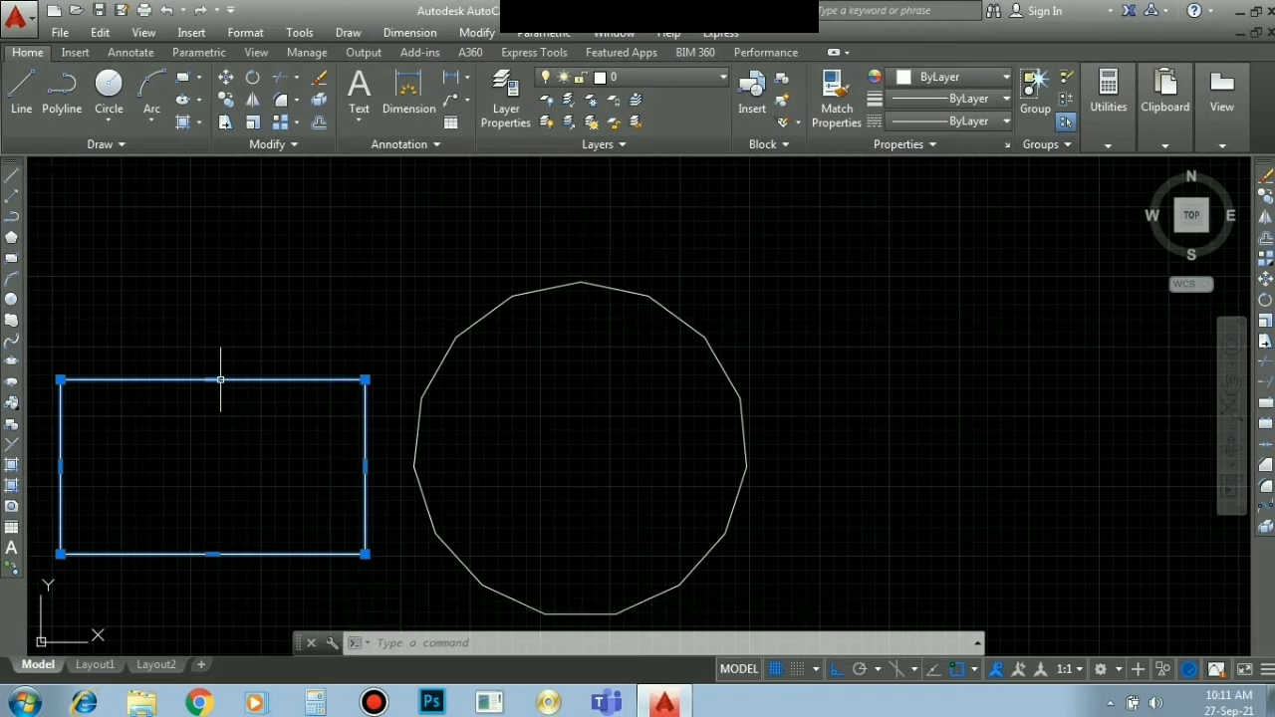
{"action": "key", "text": "Escape"}
{"action": "key", "text": "Escape"}
{"action": "key", "text": "Escape"}
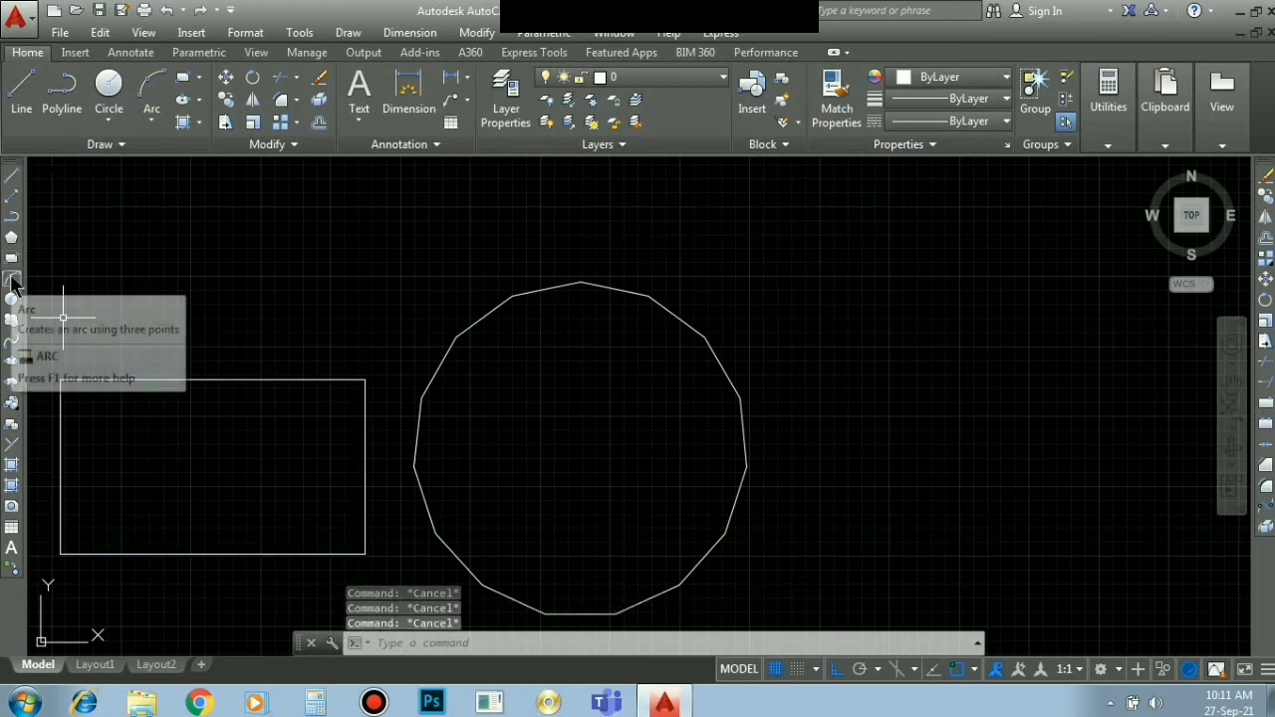
Draw an arc from the rectangle's top-left corner via its top-right corner to a right-side end point
{"action": "type", "text": "A"}
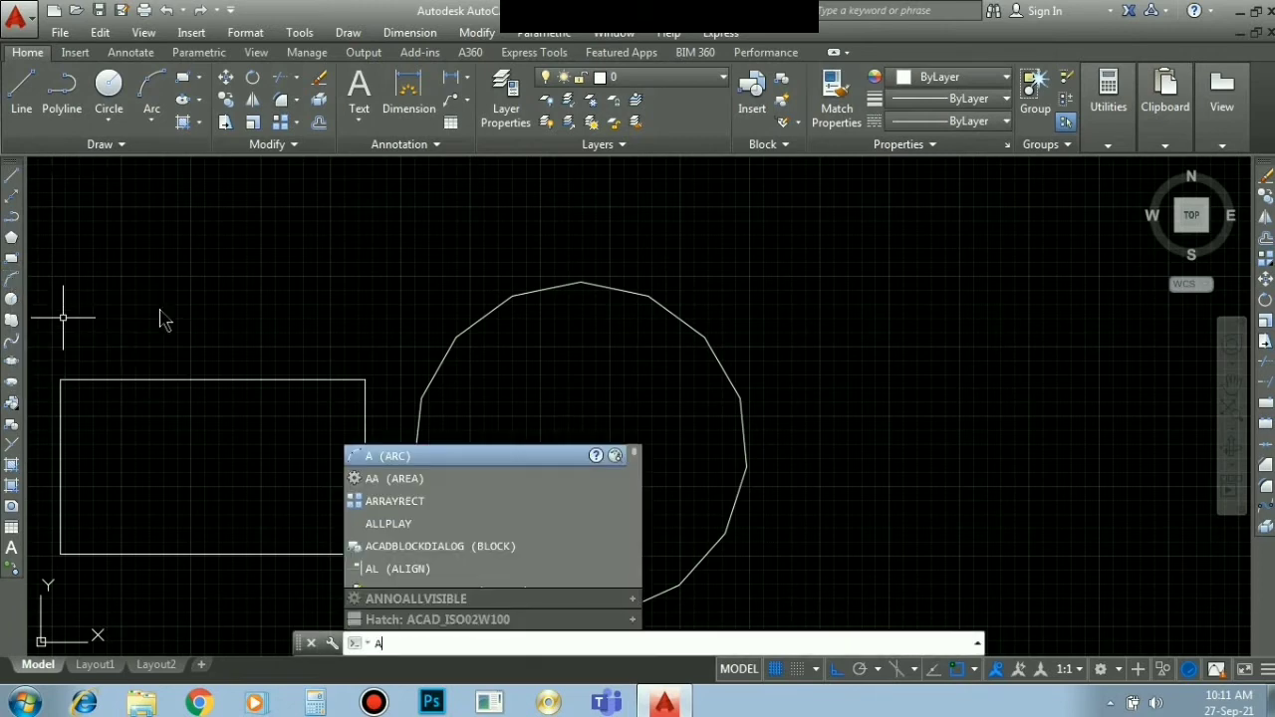
{"action": "left_click", "coordinate": [377, 455]}
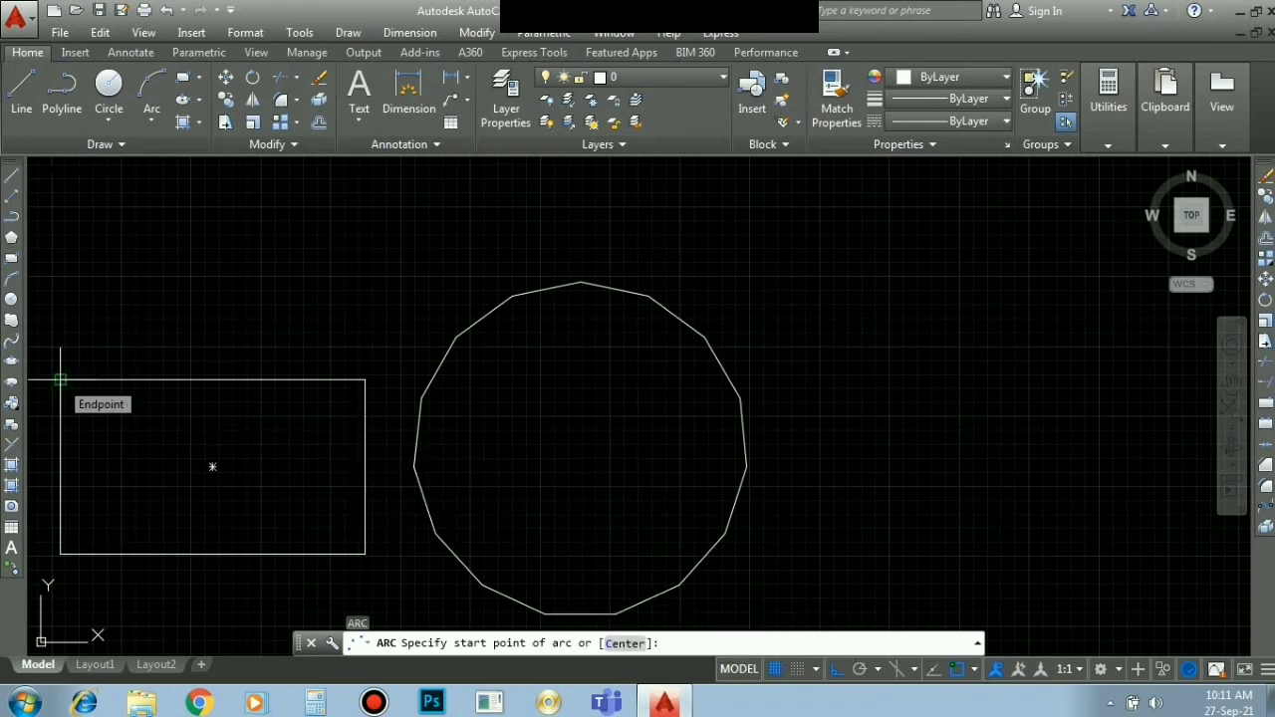
{"action": "left_click", "coordinate": [60, 379]}
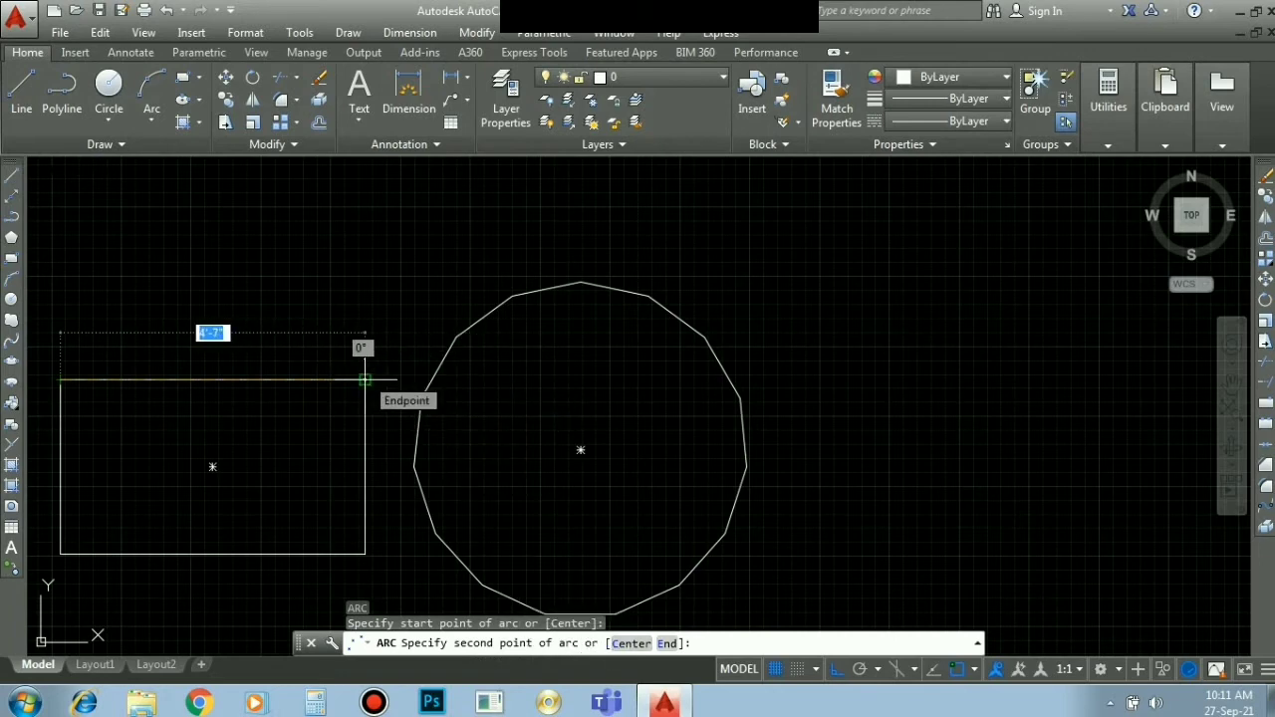
{"action": "left_click", "coordinate": [365, 380]}
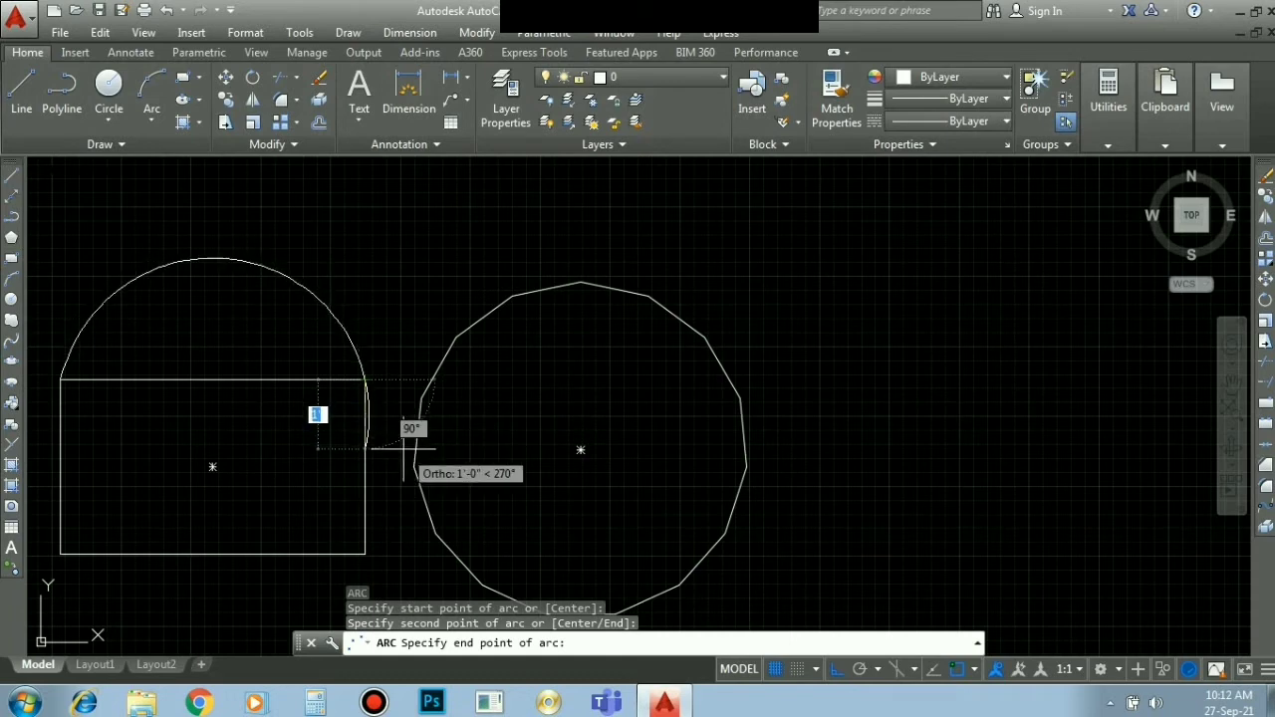
{"action": "left_click", "coordinate": [404, 449]}
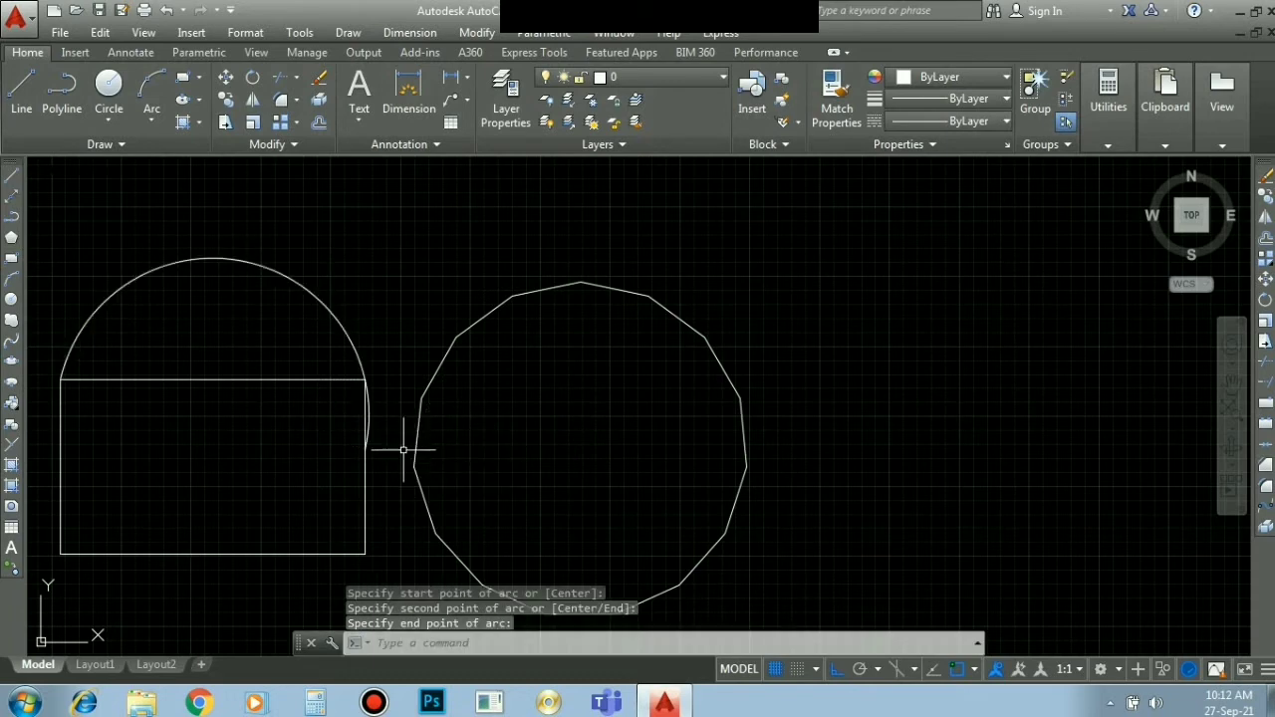
{"action": "scroll", "coordinate": [356, 392], "scroll_direction": "up", "scroll_amount": 4}
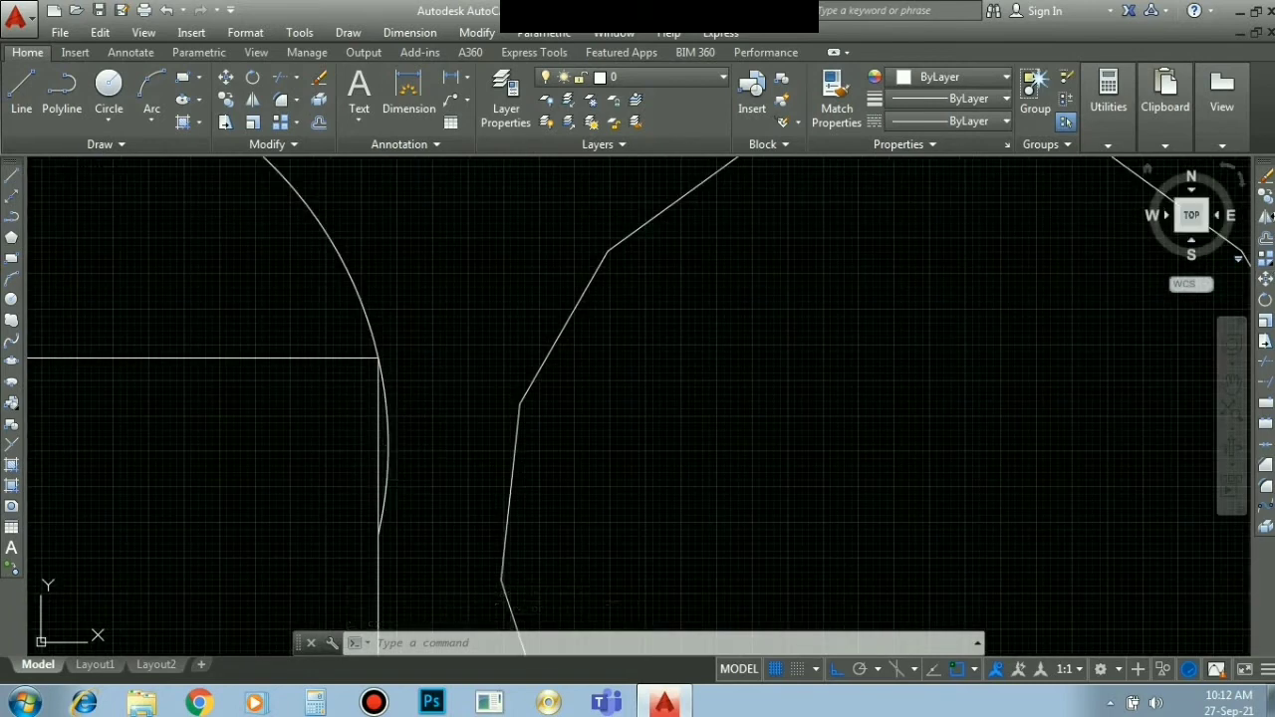
{"action": "mouse_move", "coordinate": [1191, 216]}
{"action": "scroll", "coordinate": [687, 420], "scroll_direction": "down", "scroll_amount": 5}
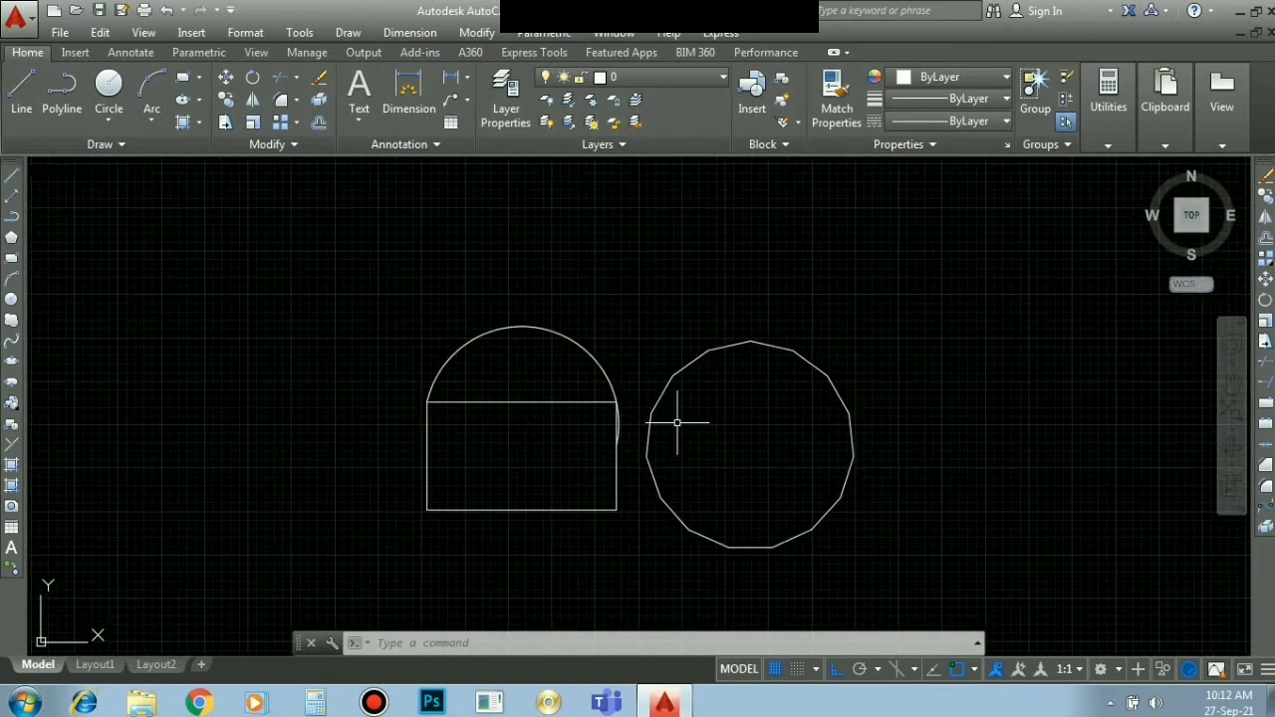
{"action": "scroll", "coordinate": [505, 379], "scroll_direction": "up", "scroll_amount": 2}
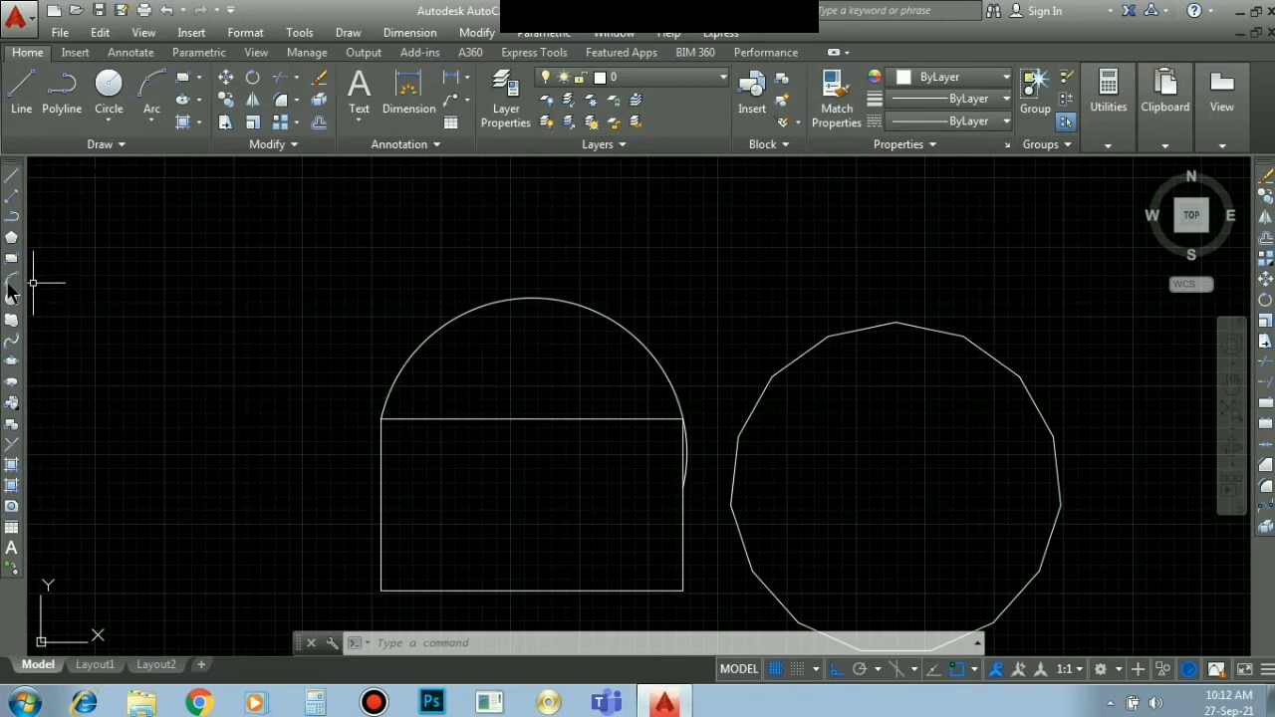
Draw a smaller centre-start-end arc centred on the top edge's midpoint, with both ends on that edge
{"action": "left_click", "coordinate": [9, 283]}
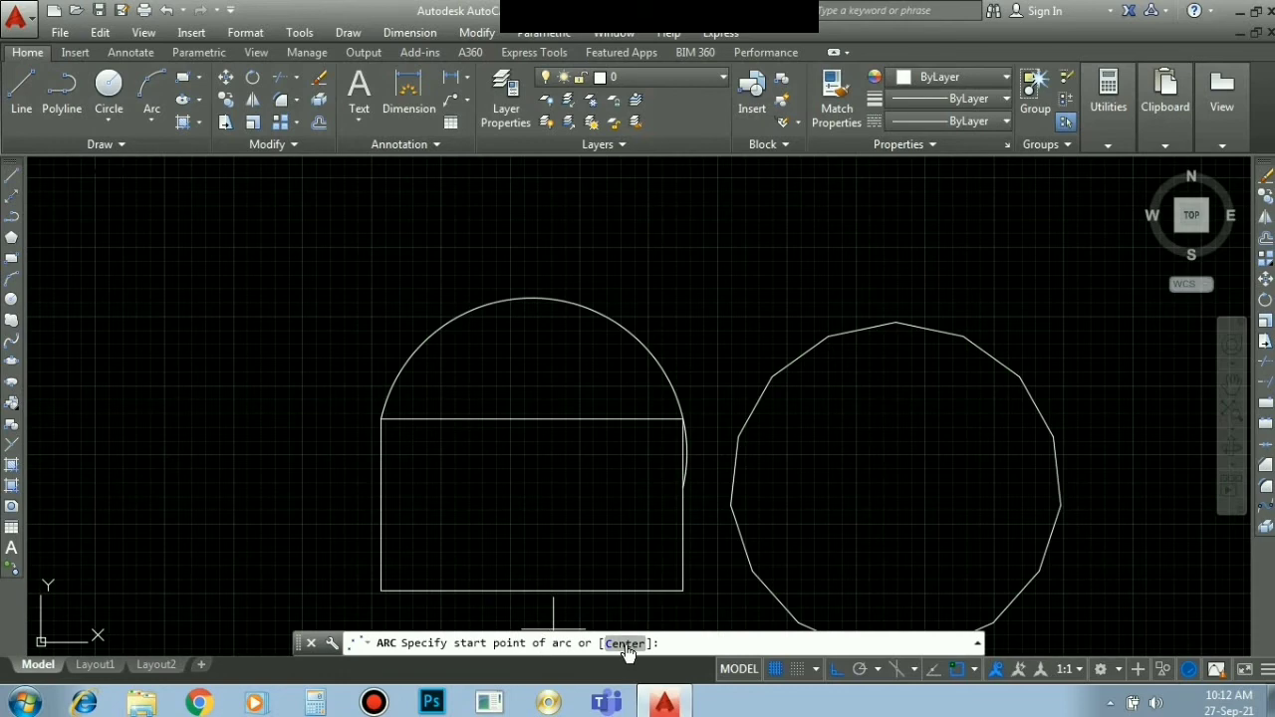
{"action": "left_click", "coordinate": [625, 644]}
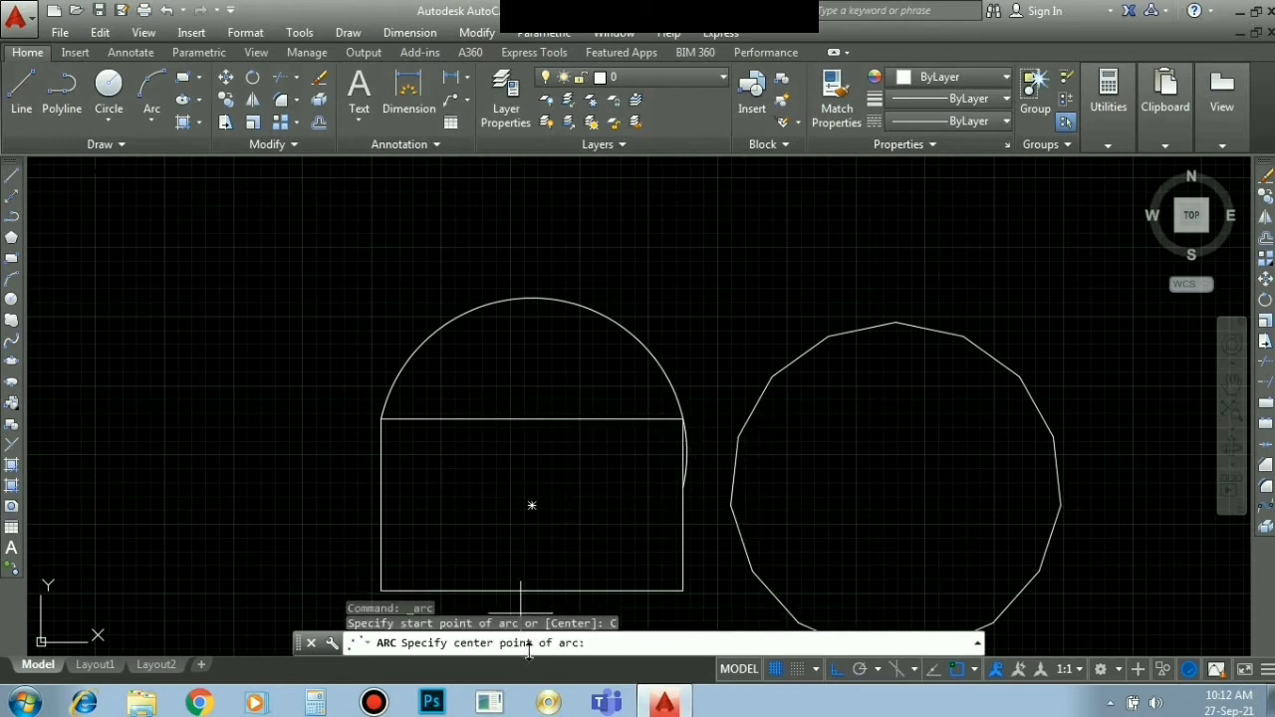
{"action": "left_click", "coordinate": [532, 421]}
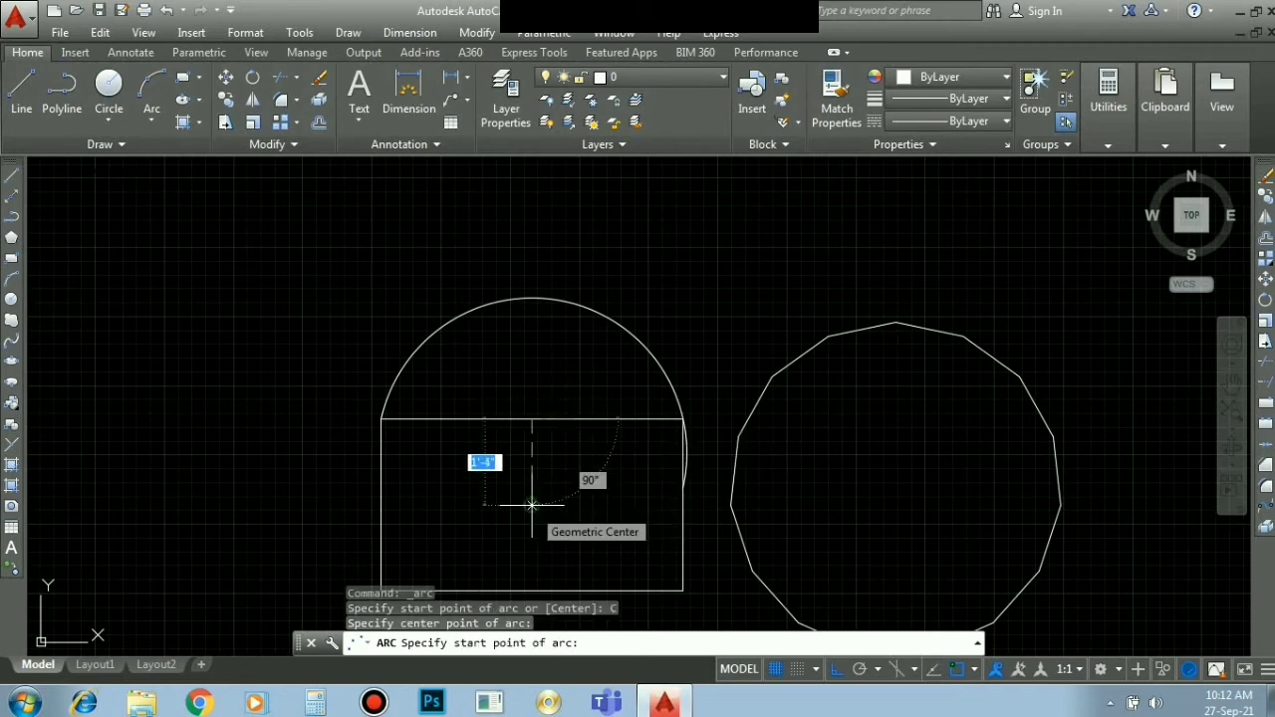
{"action": "left_click", "coordinate": [644, 421]}
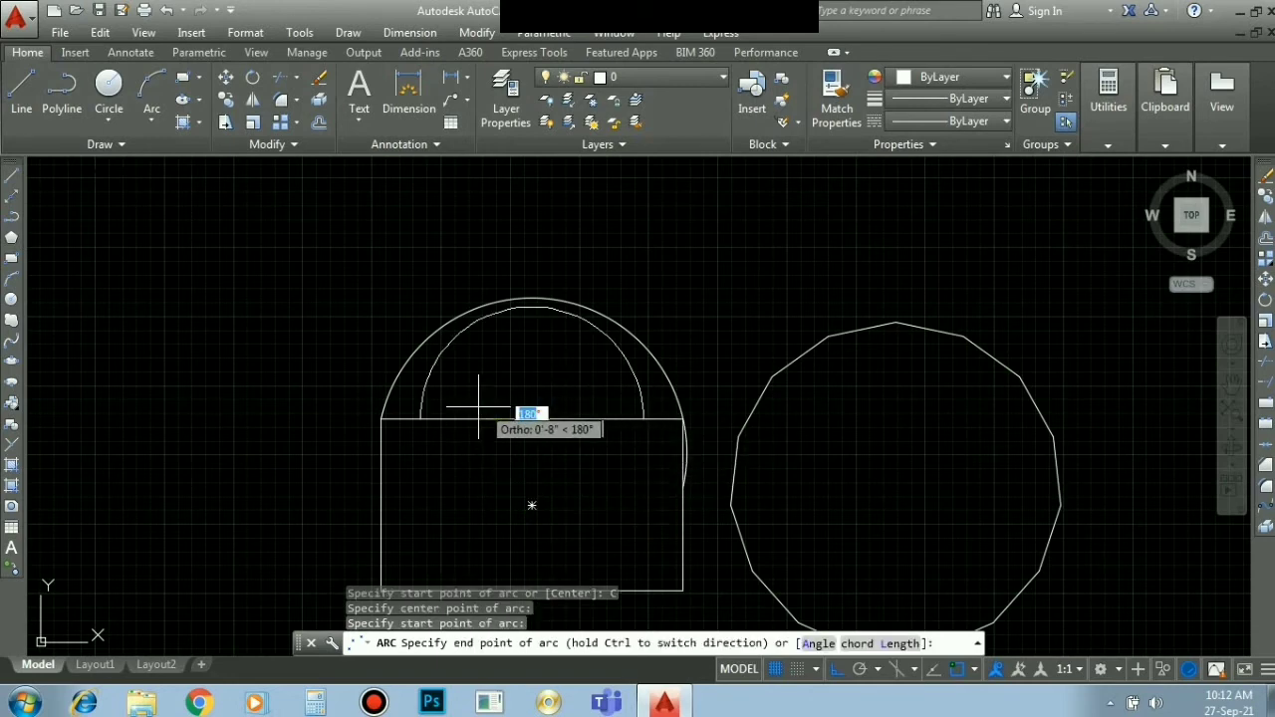
{"action": "left_click", "coordinate": [418, 418]}
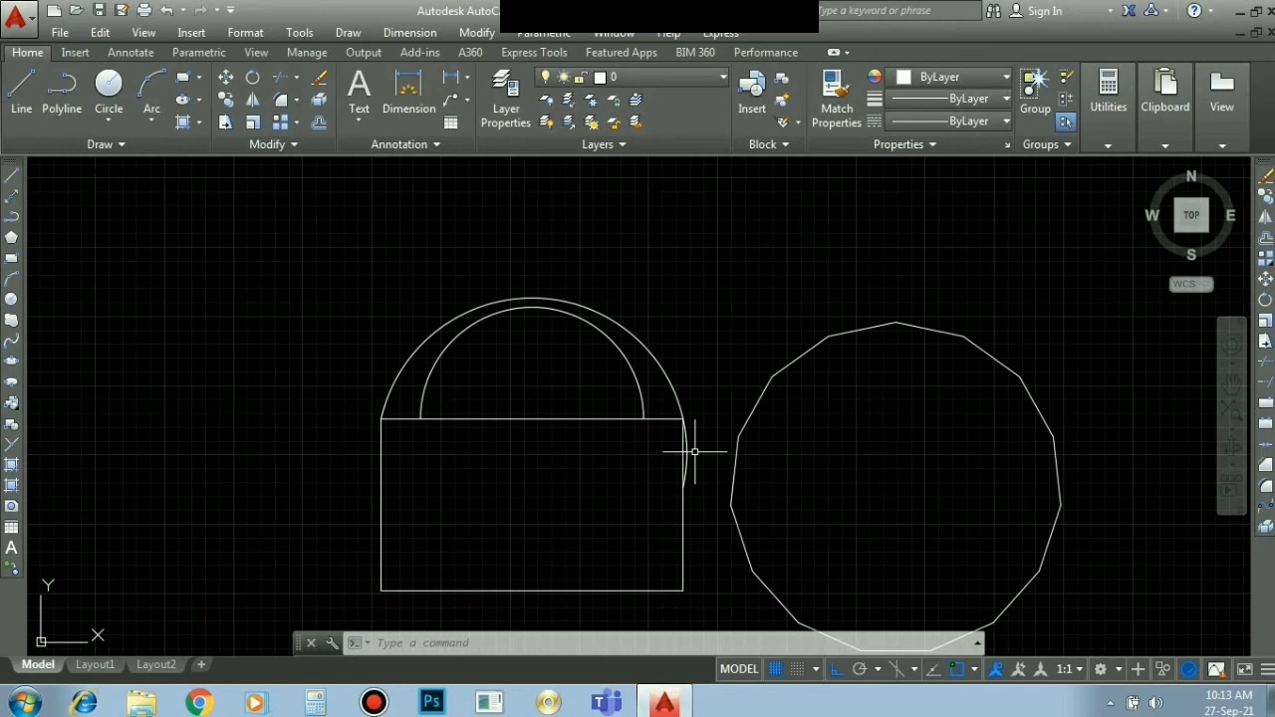
{"action": "key", "text": "Escape"}
{"action": "key", "text": "Escape"}
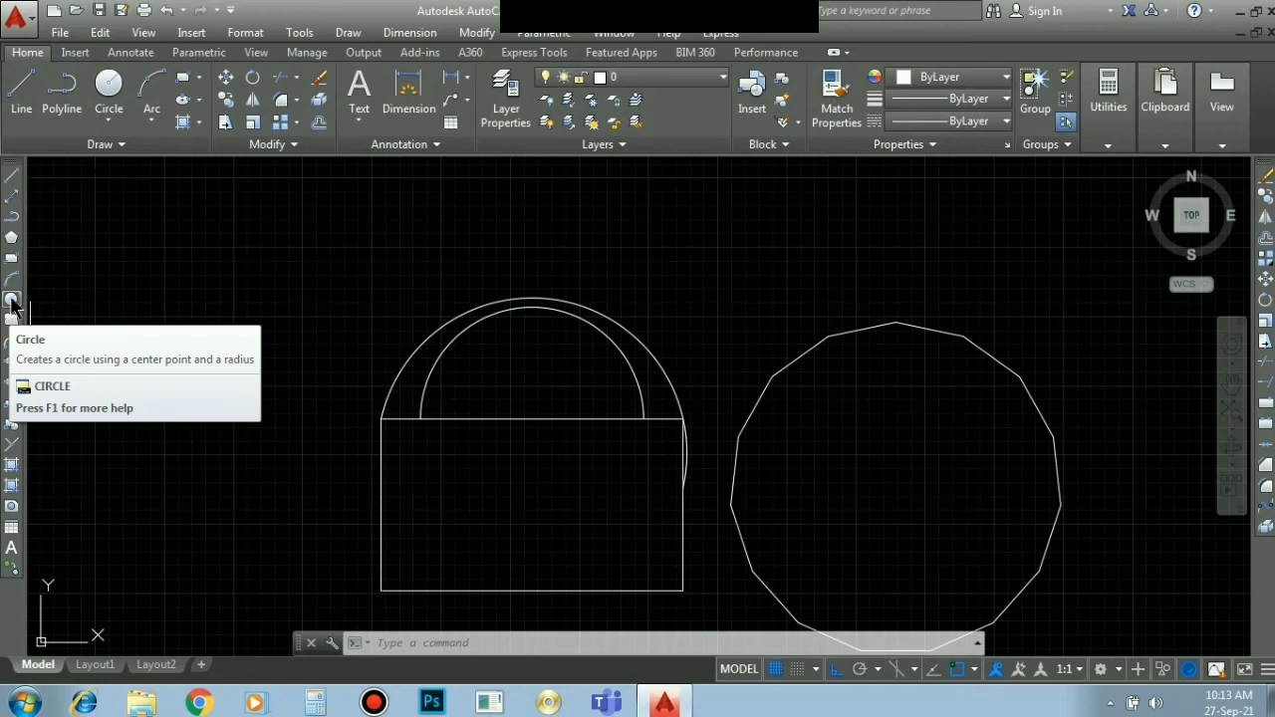
Draw a diameter-10 circle centred just left of the rectangle
{"action": "left_click", "coordinate": [12, 300]}
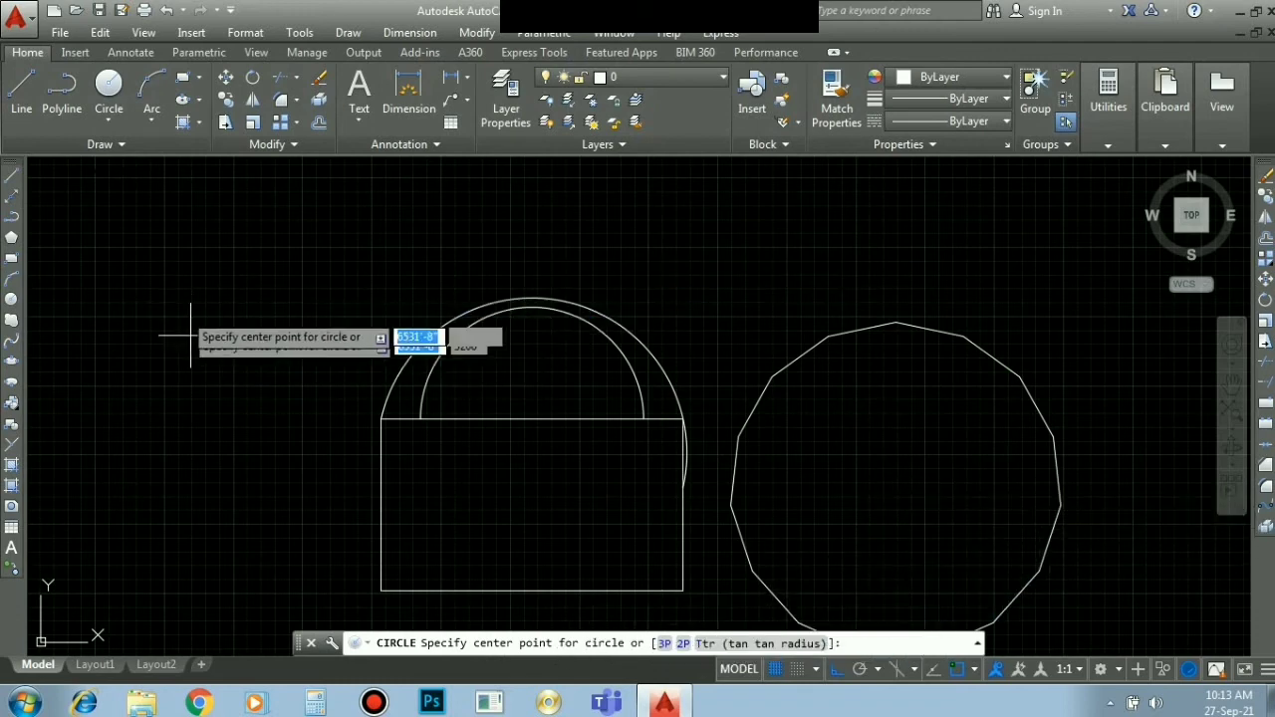
{"action": "left_click", "coordinate": [230, 365]}
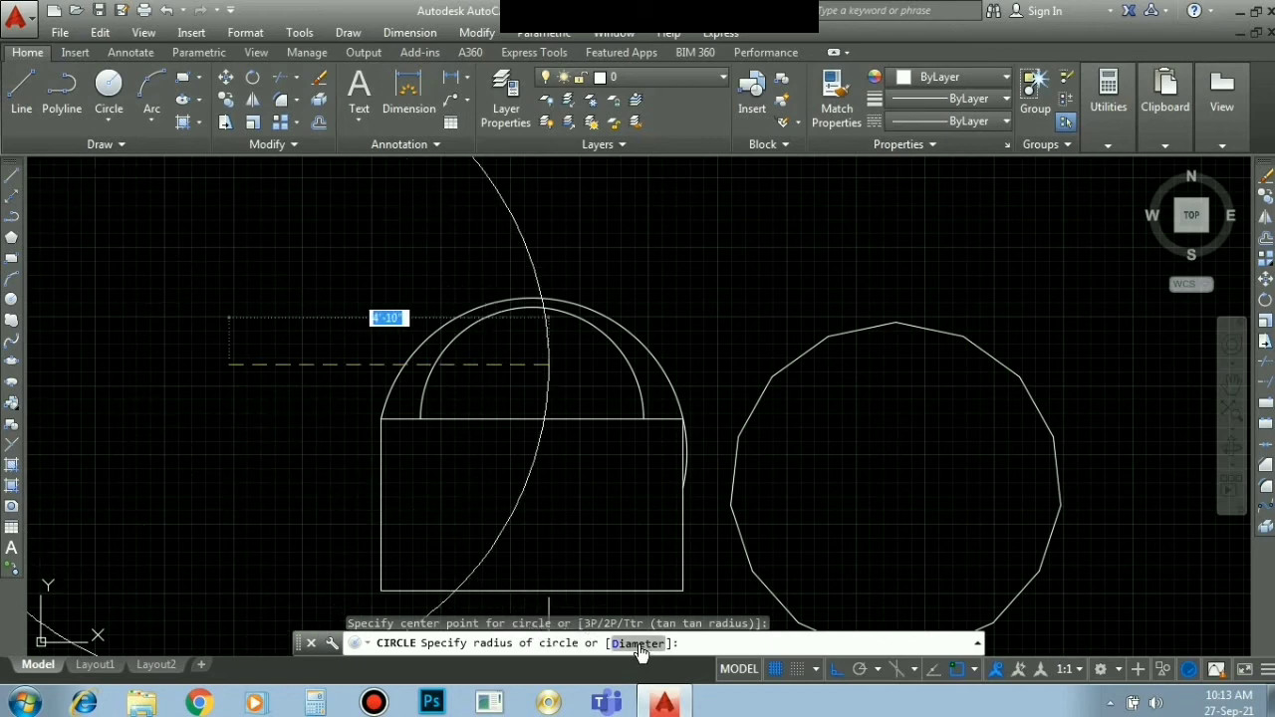
{"action": "left_click", "coordinate": [639, 644]}
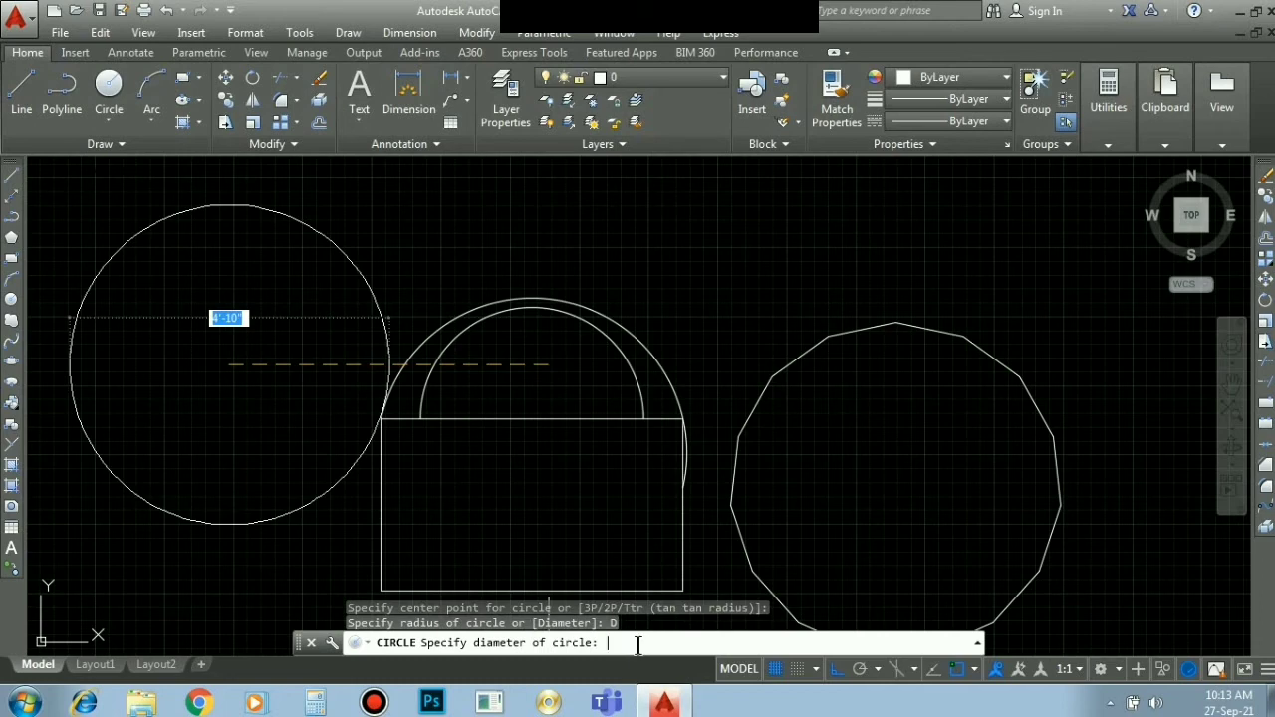
{"action": "type", "text": "1"}
{"action": "type", "text": "0"}
{"action": "key", "text": "Return"}
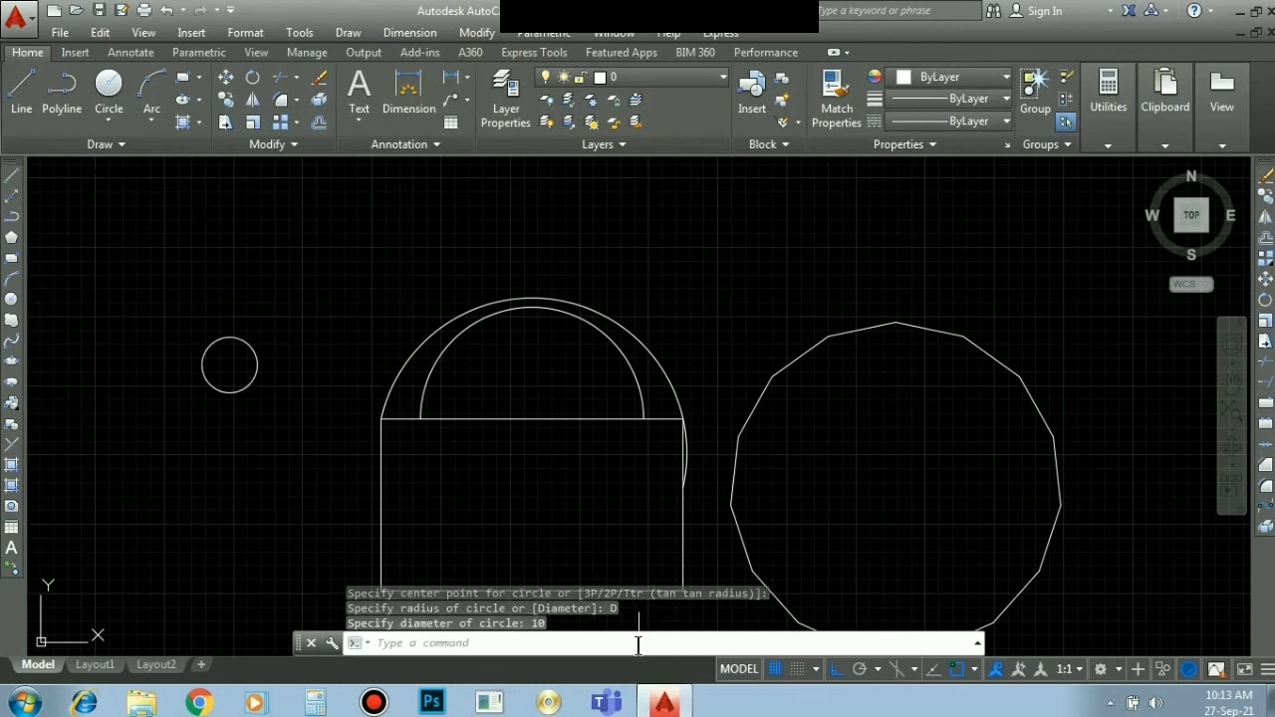
{"action": "scroll", "coordinate": [241, 354], "scroll_direction": "up", "scroll_amount": 4}
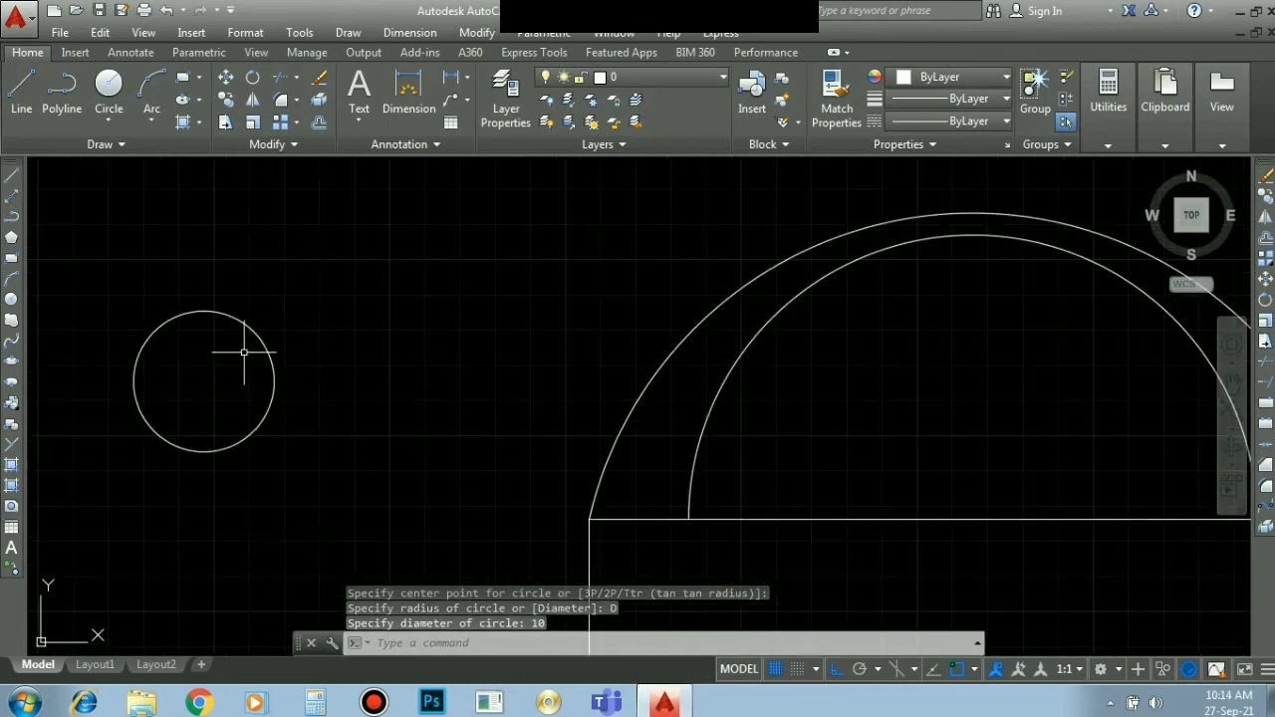
{"action": "scroll", "coordinate": [244, 352], "scroll_direction": "down", "scroll_amount": 4}
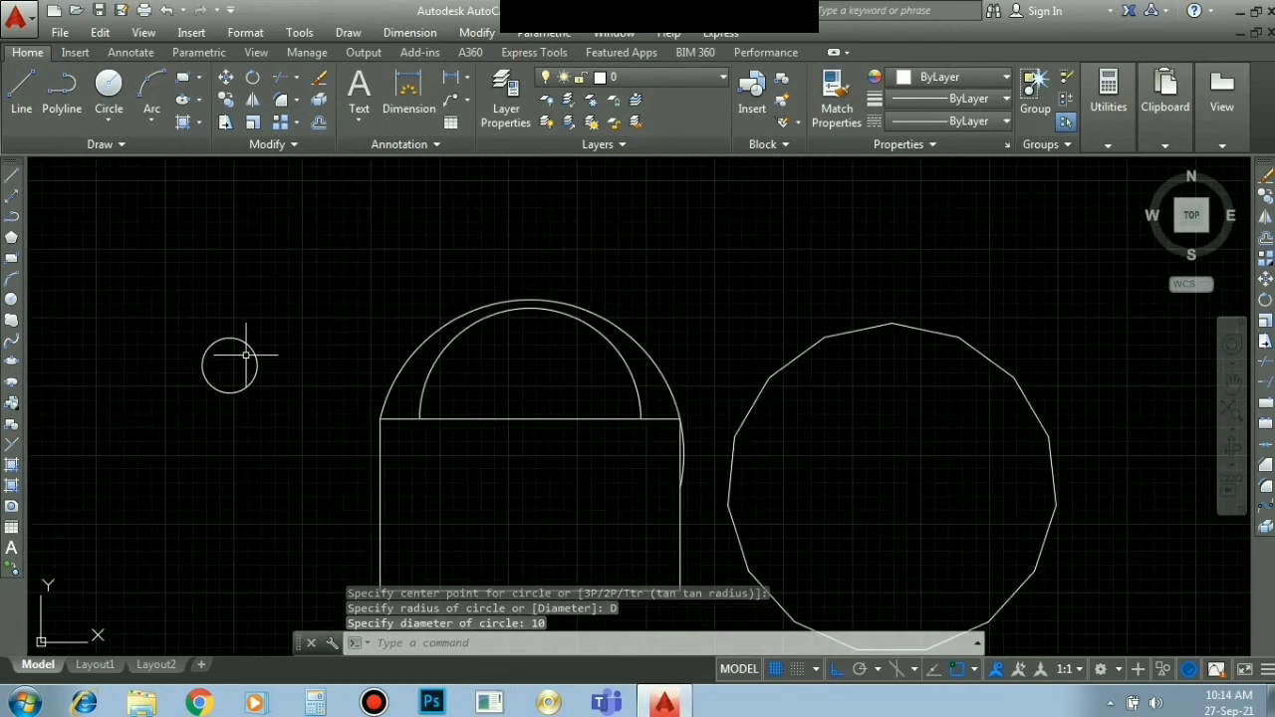
Draw a radius-10 circle snapped to the 15-sided polygon's centre
{"action": "left_click", "coordinate": [12, 299]}
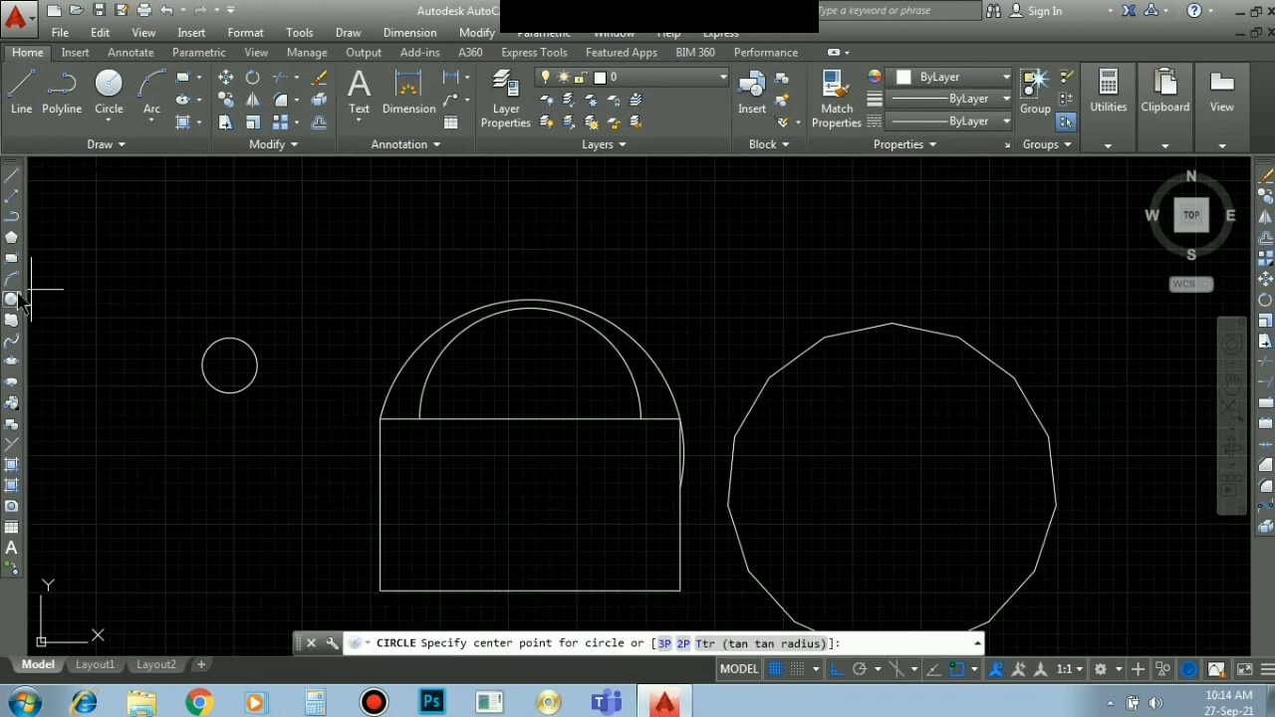
{"action": "left_click", "coordinate": [893, 487]}
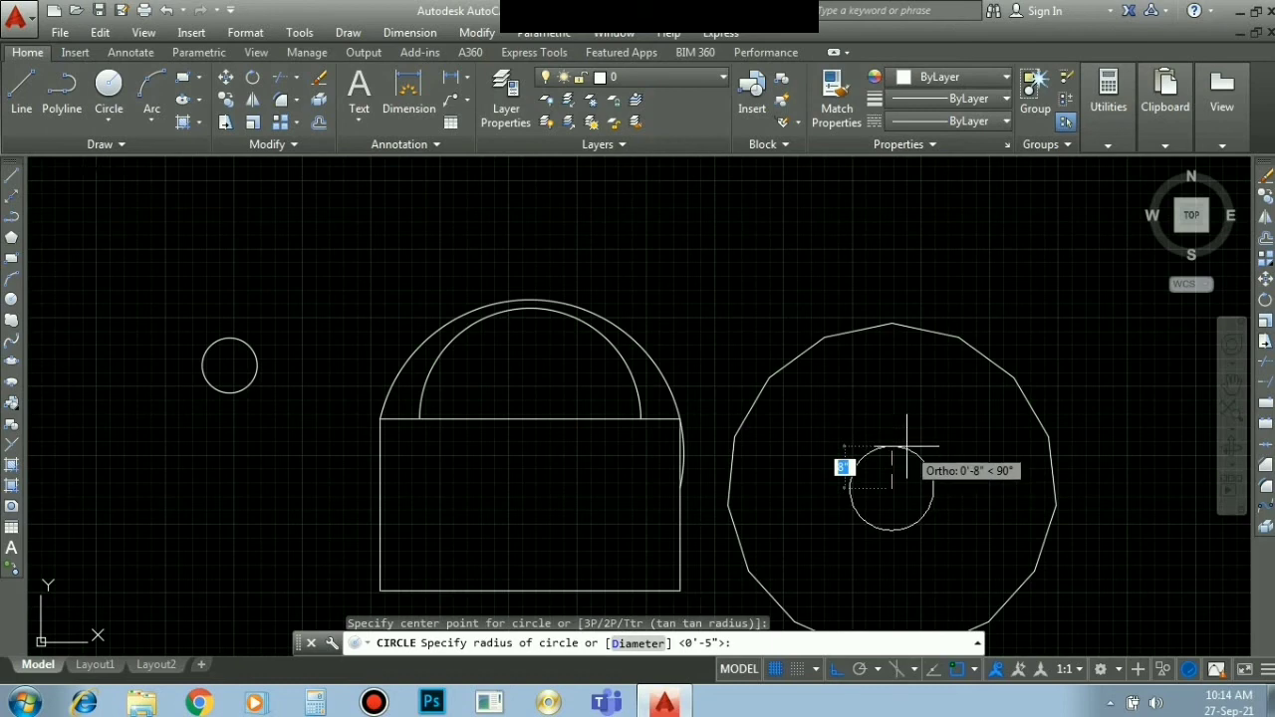
{"action": "type", "text": "1"}
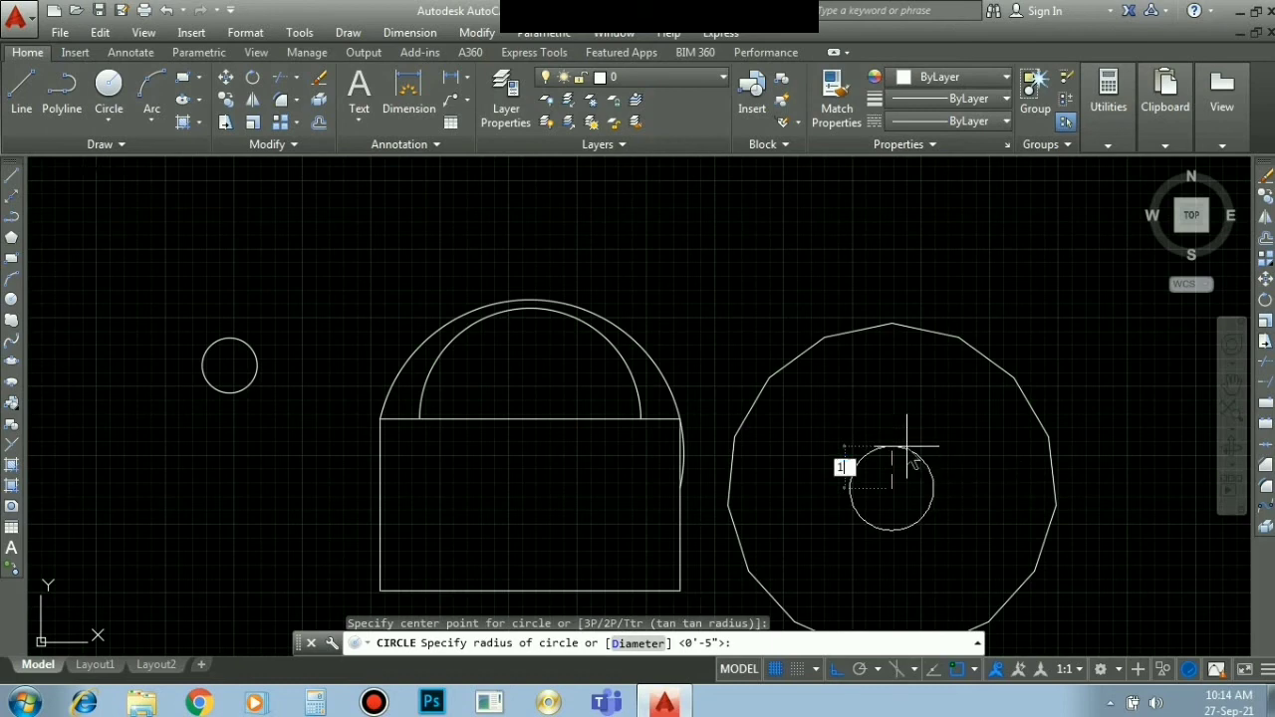
{"action": "type", "text": "0"}
{"action": "key", "text": "Return"}
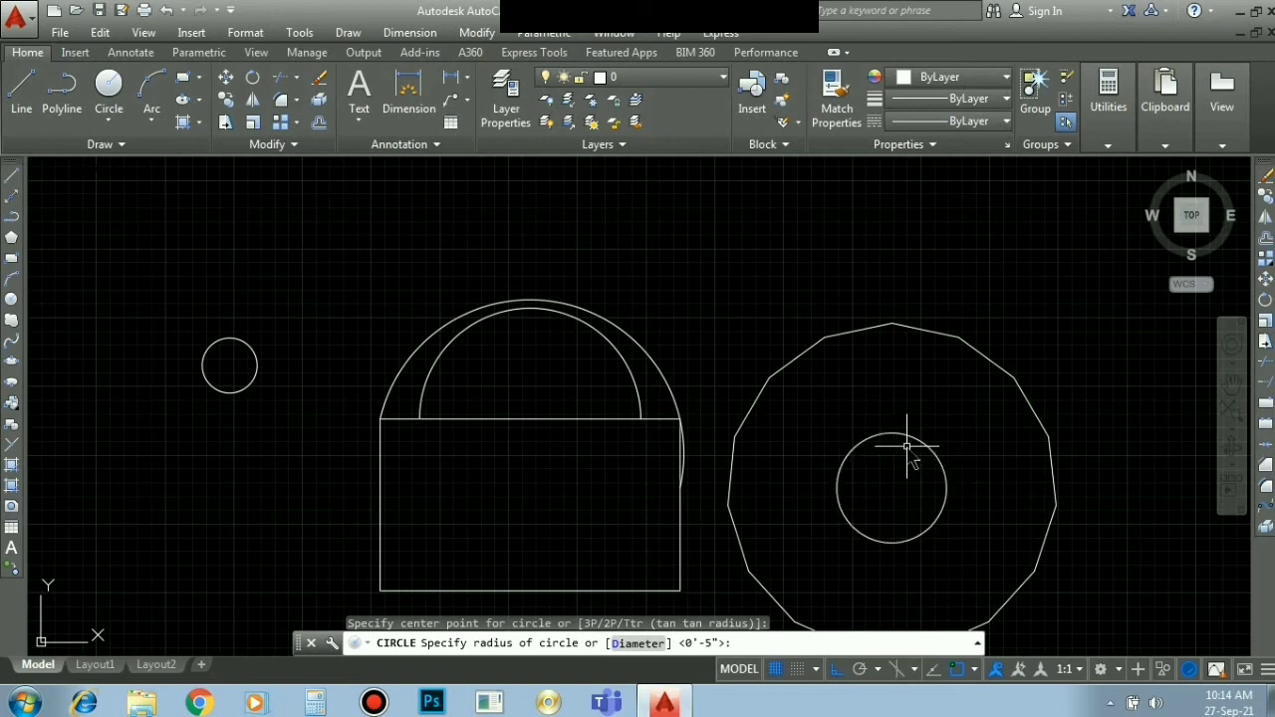